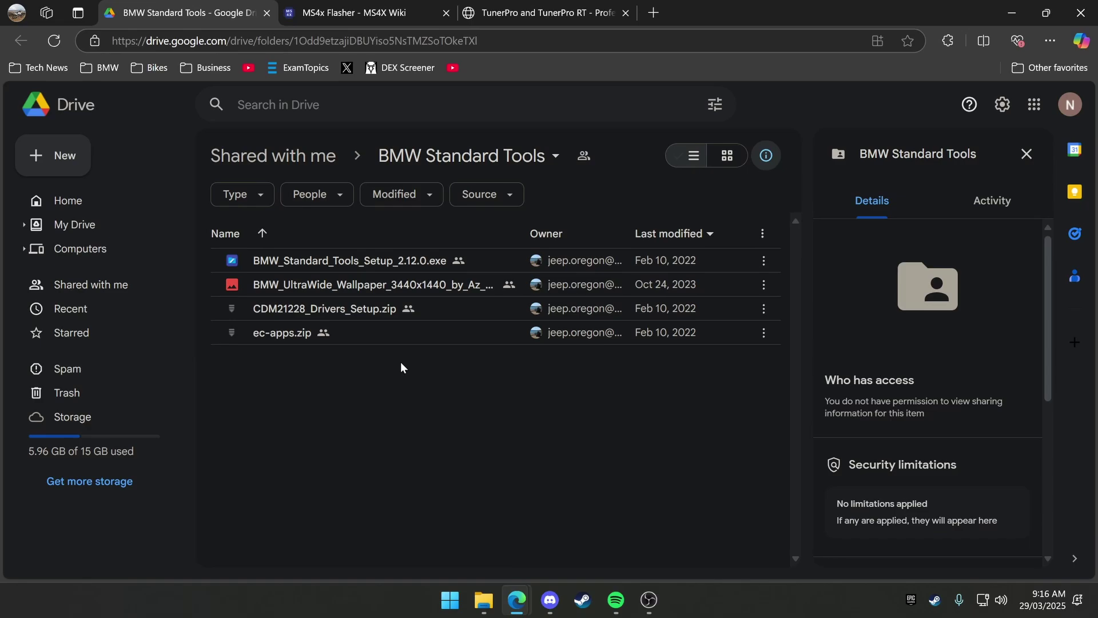
# Step: Download BMW_Standard_Tools_Setup_2.12.0.exe, CDM21228_Drivers_Setup.zip and ec-apps.zip from the shared folder, and open the extracted download folder
pyautogui.click(376, 266)
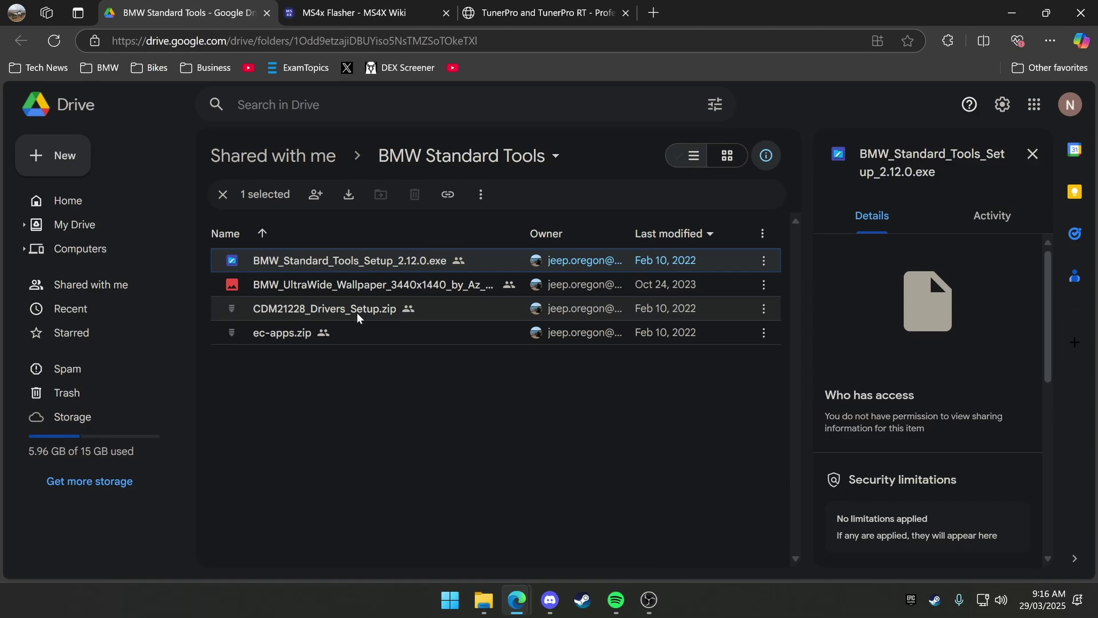
pyautogui.keyDown('ctrl'); pyautogui.click(357, 313); pyautogui.keyUp('ctrl')
pyautogui.keyDown('ctrl'); pyautogui.click(353, 334); pyautogui.keyUp('ctrl')
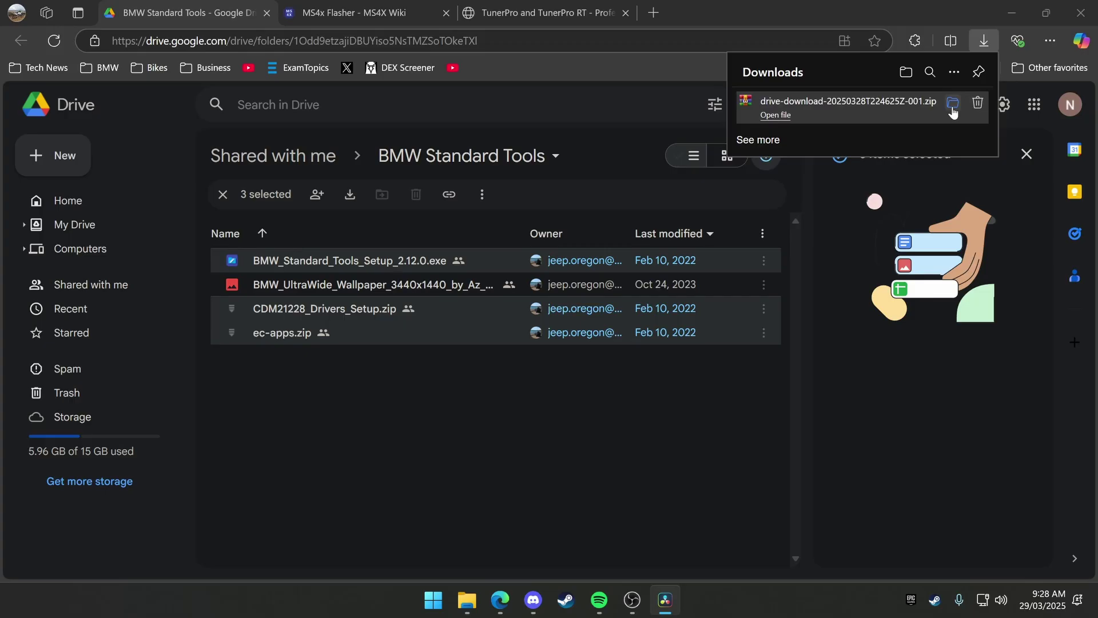
pyautogui.click(951, 105)
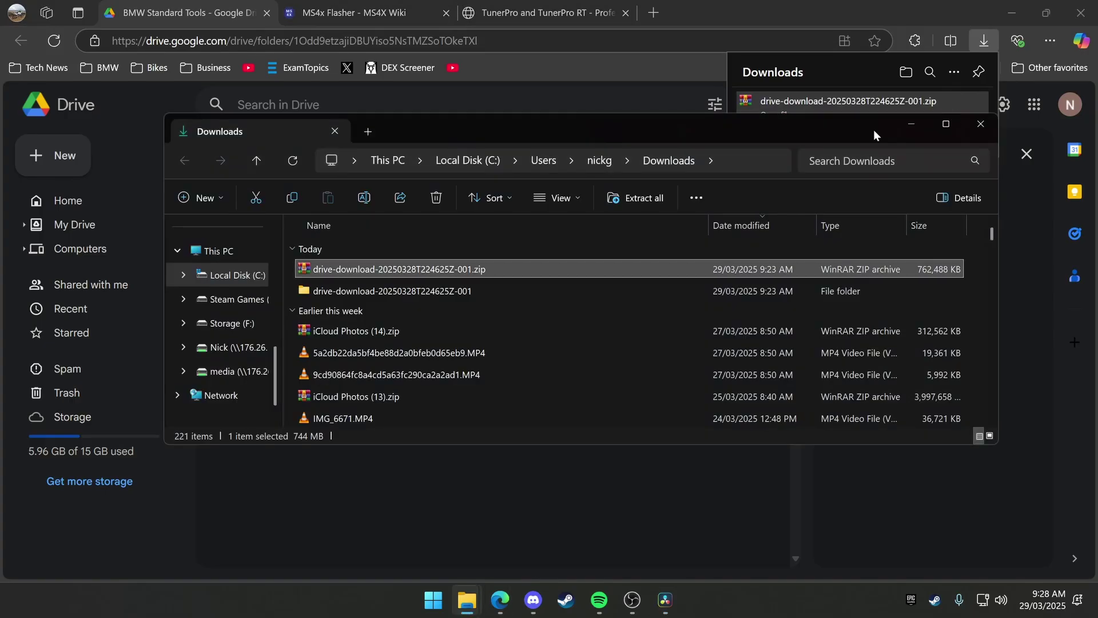
pyautogui.doubleClick(445, 293)
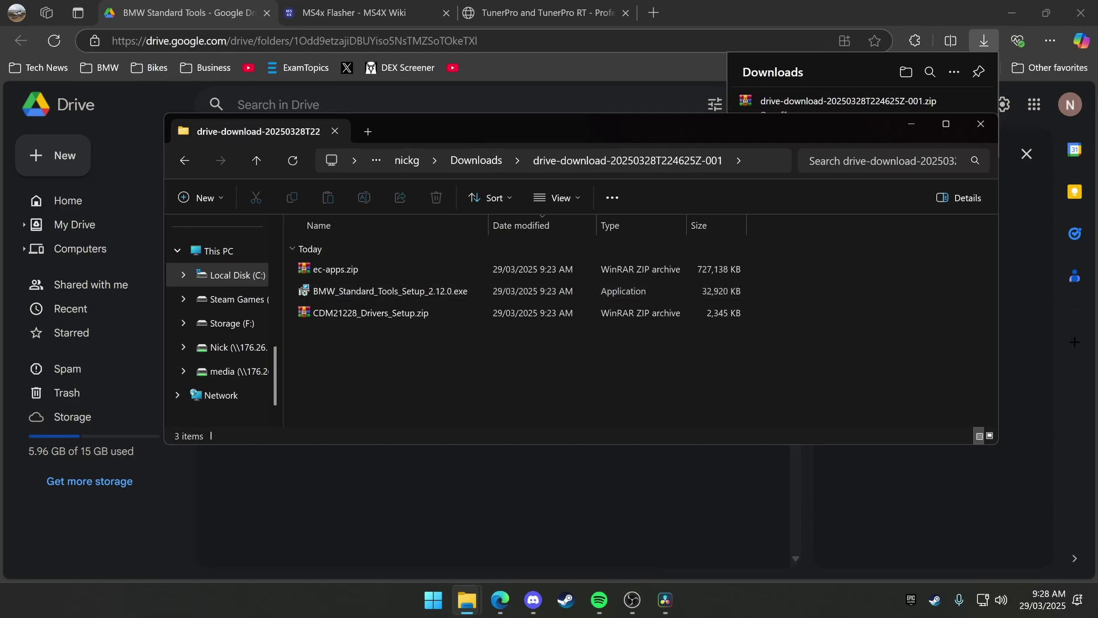
# Step: Set BMW_Standard_Tools_Setup_2.12.0.exe to run in compatibility mode for Windows 7
pyautogui.rightClick(375, 291)
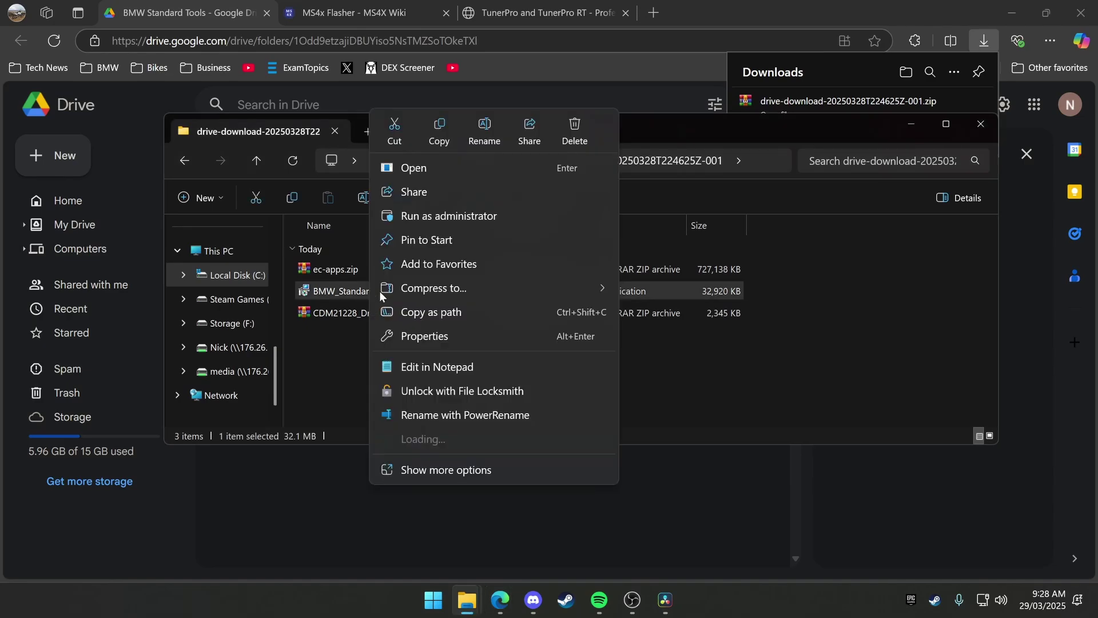
pyautogui.click(424, 337)
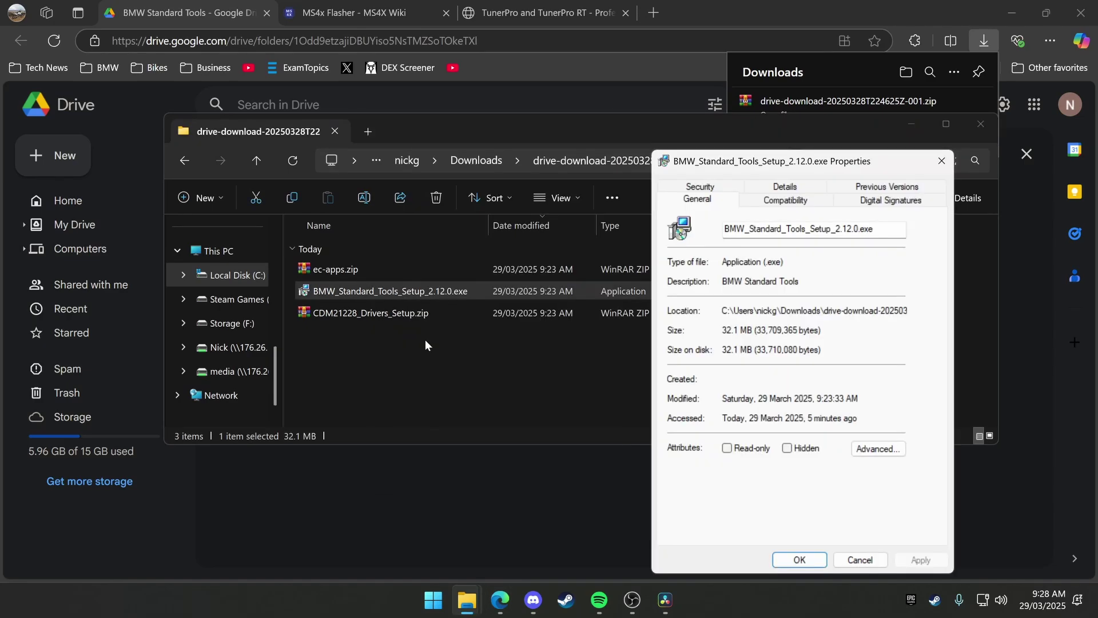
pyautogui.click(763, 201)
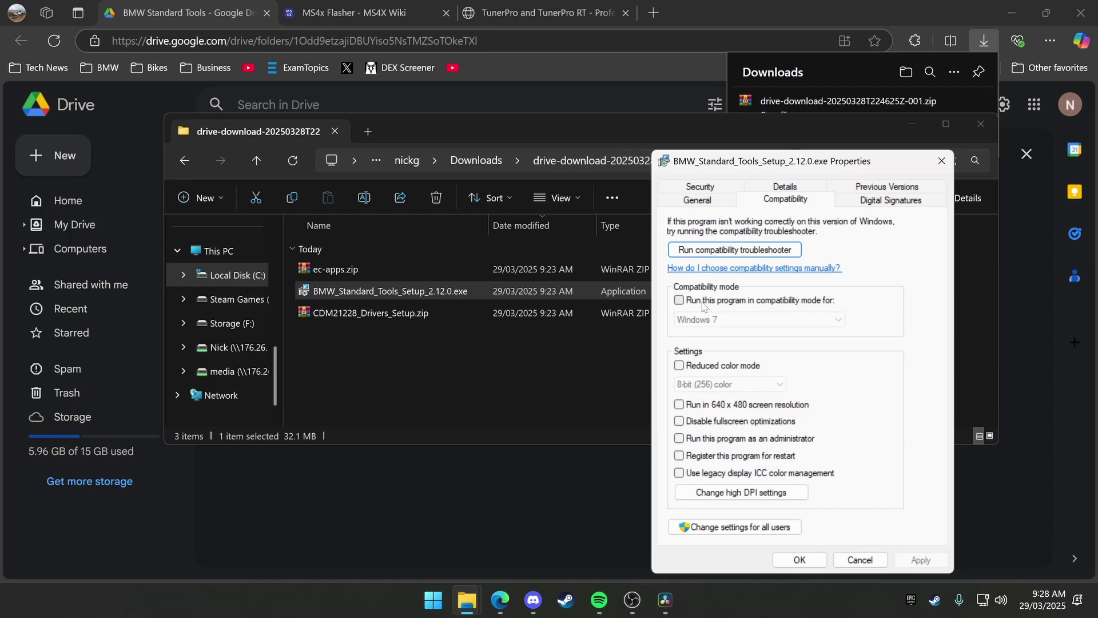
pyautogui.click(703, 302)
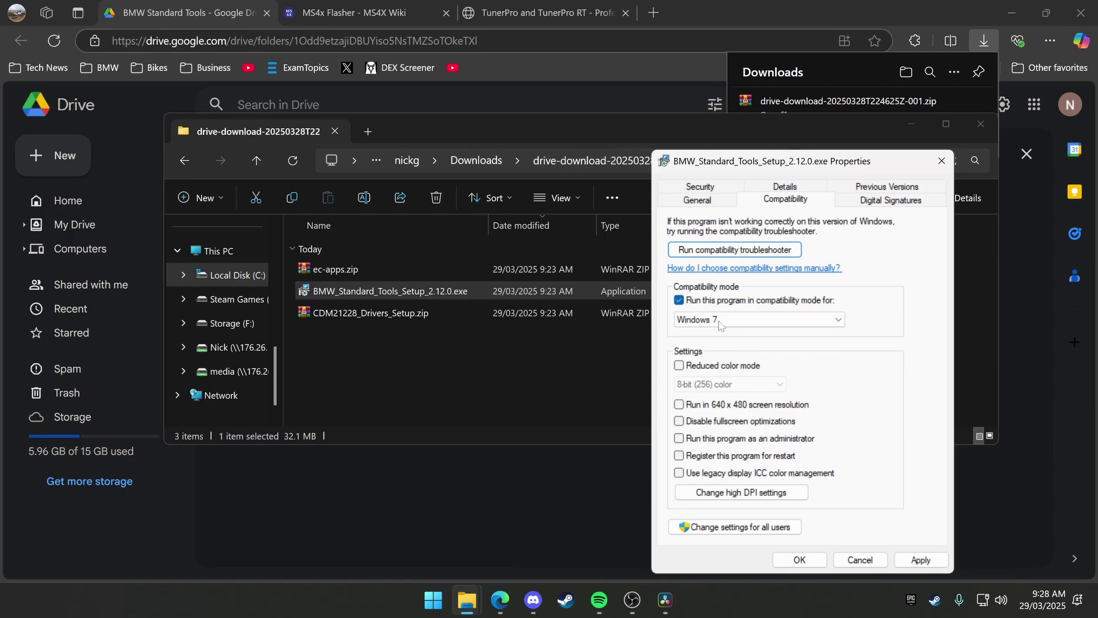
pyautogui.click(799, 560)
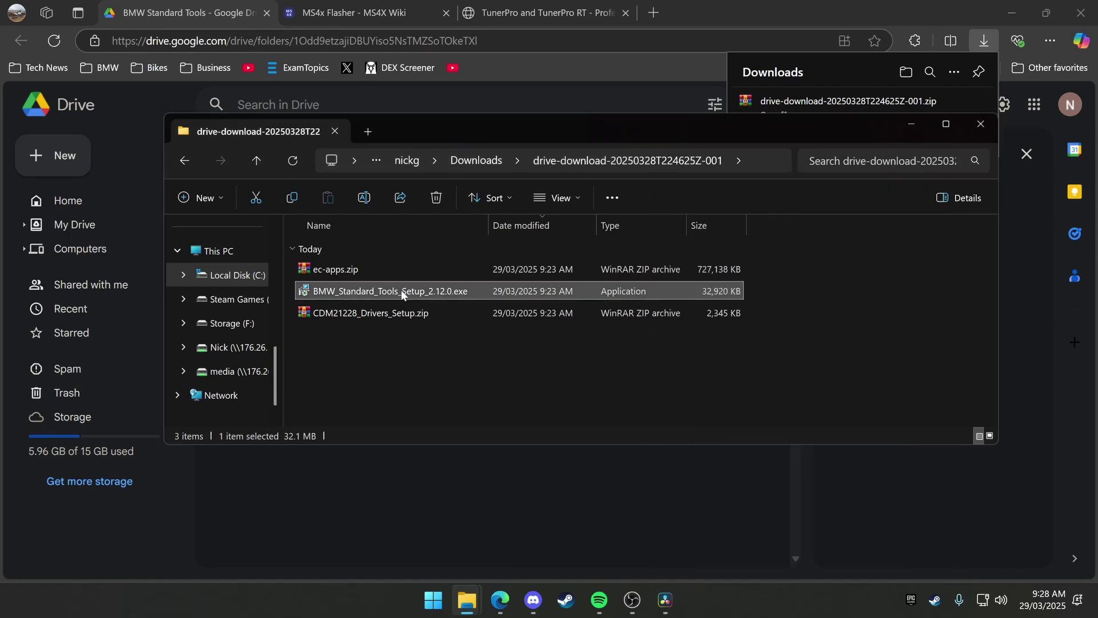
# Step: Start the BMW Standard Tools installer in English and accept its license agreement
pyautogui.doubleClick(401, 294)
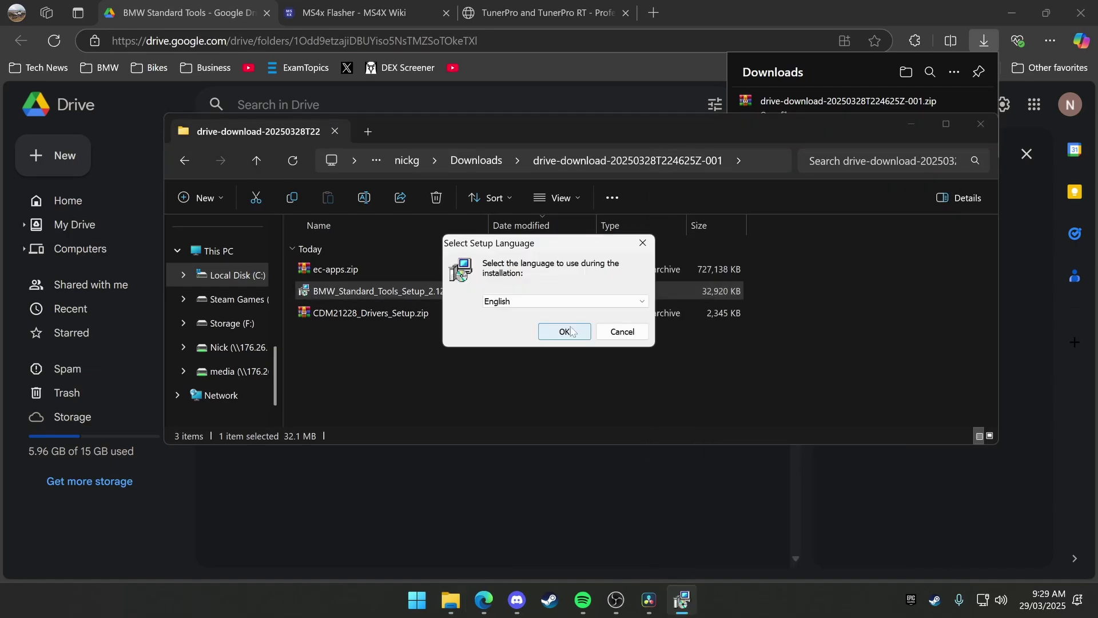
pyautogui.click(565, 333)
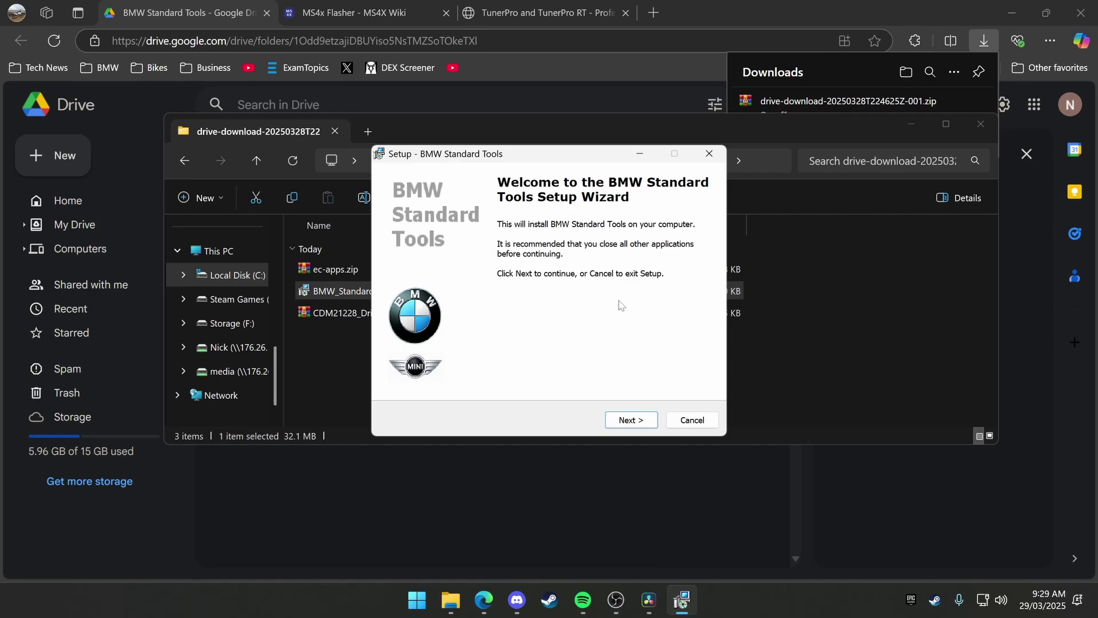
pyautogui.click(631, 420)
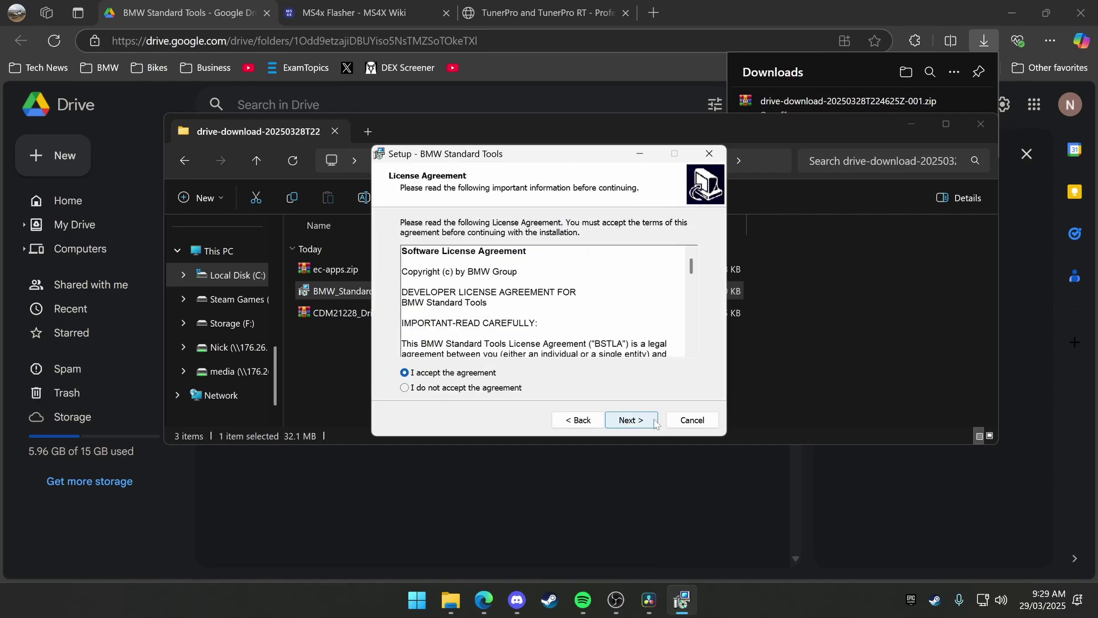
pyautogui.click(655, 421)
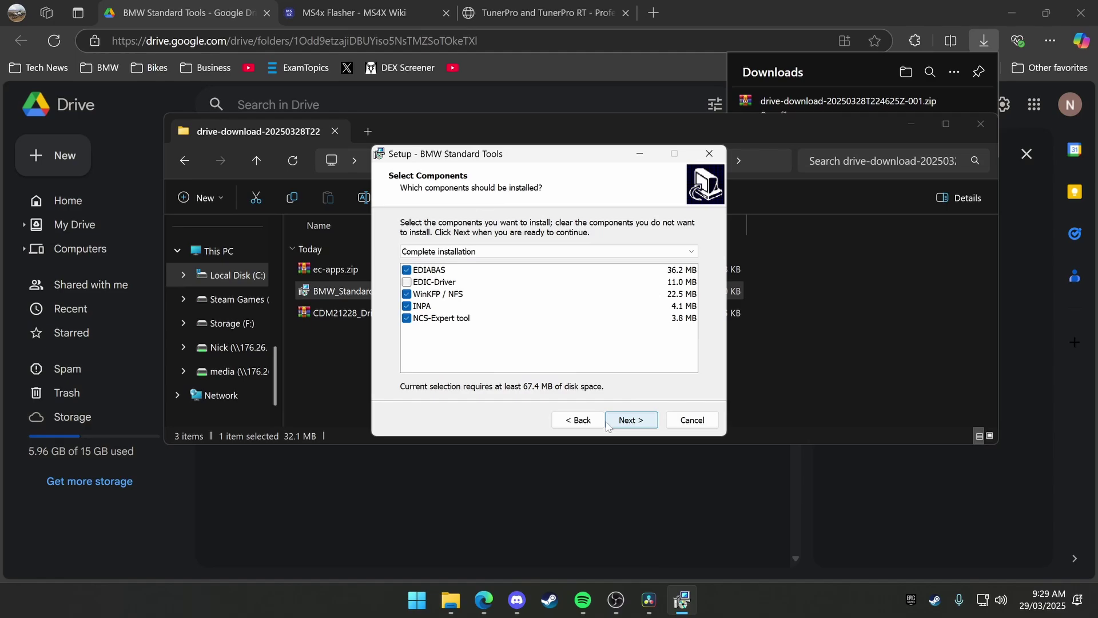
# Step: Accept the complete installation without EDIC-Driver and keep the default destination folders, including C:\EDIABAS and C:\EC-APPS\NFS
pyautogui.click(607, 423)
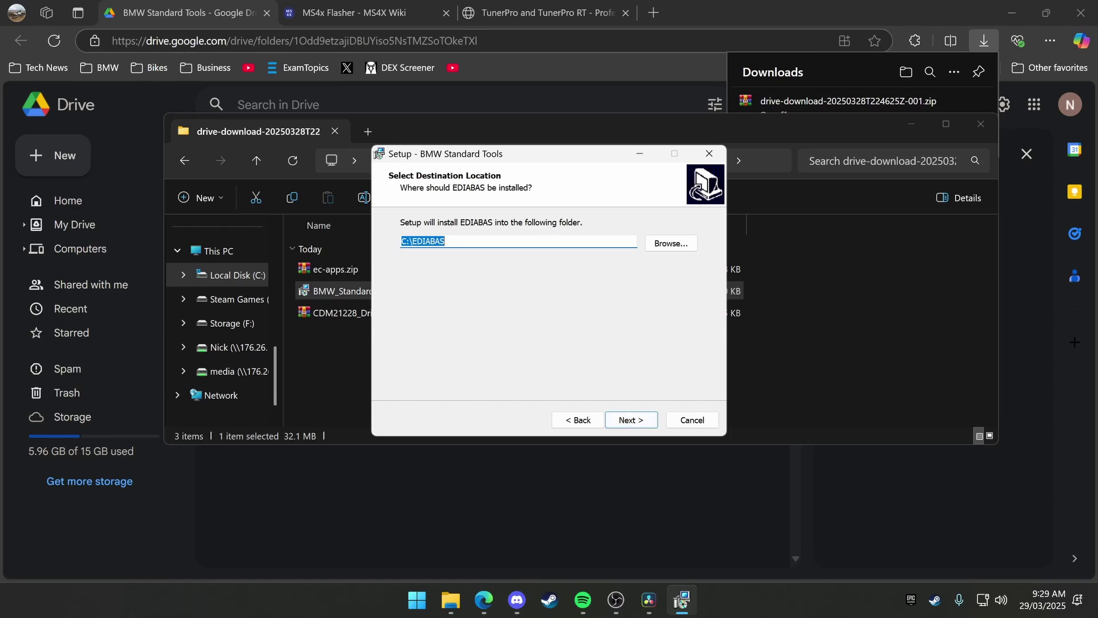
pyautogui.click(639, 422)
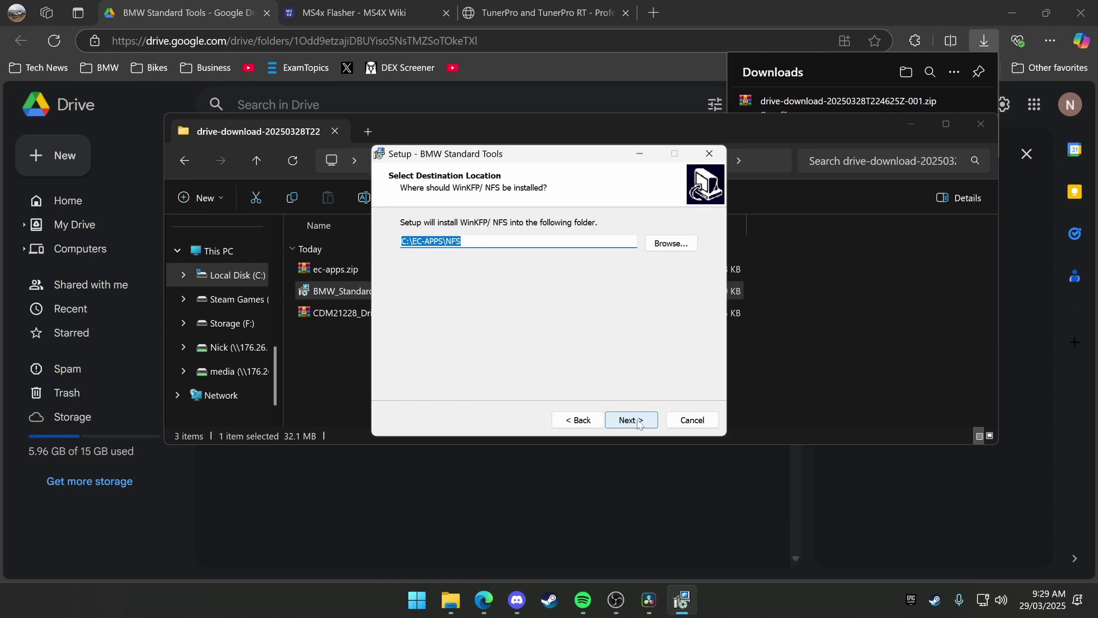
pyautogui.click(638, 423)
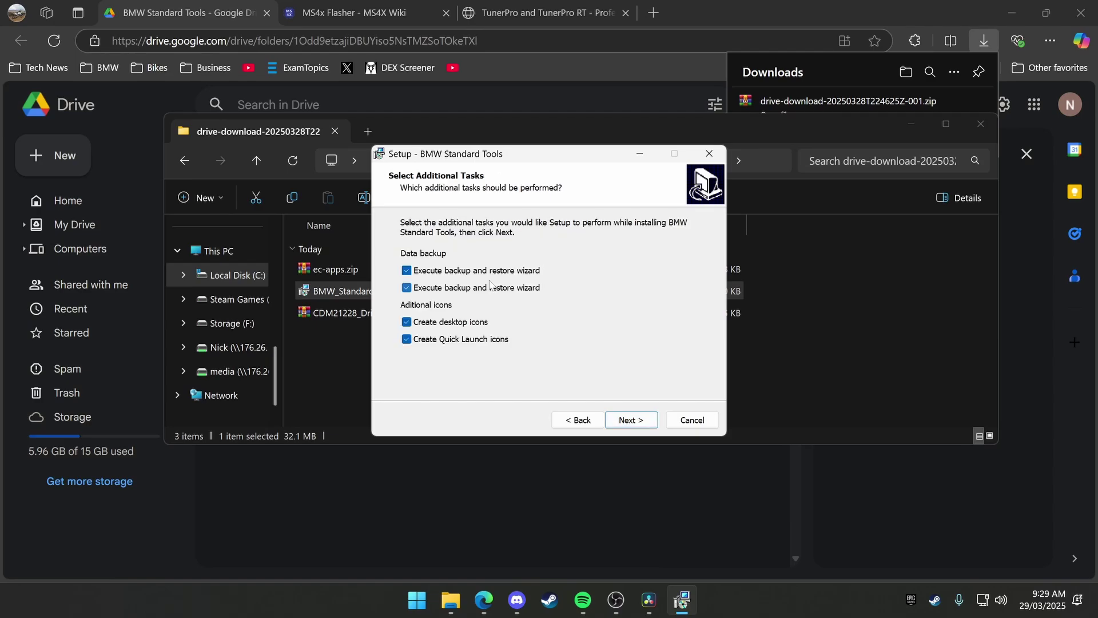
# Step: Turn off the data backup wizard and continue the setup with the STD:OBD interface on Com1, without the USB to serial adapter option
pyautogui.click(445, 272)
pyautogui.press('Return')
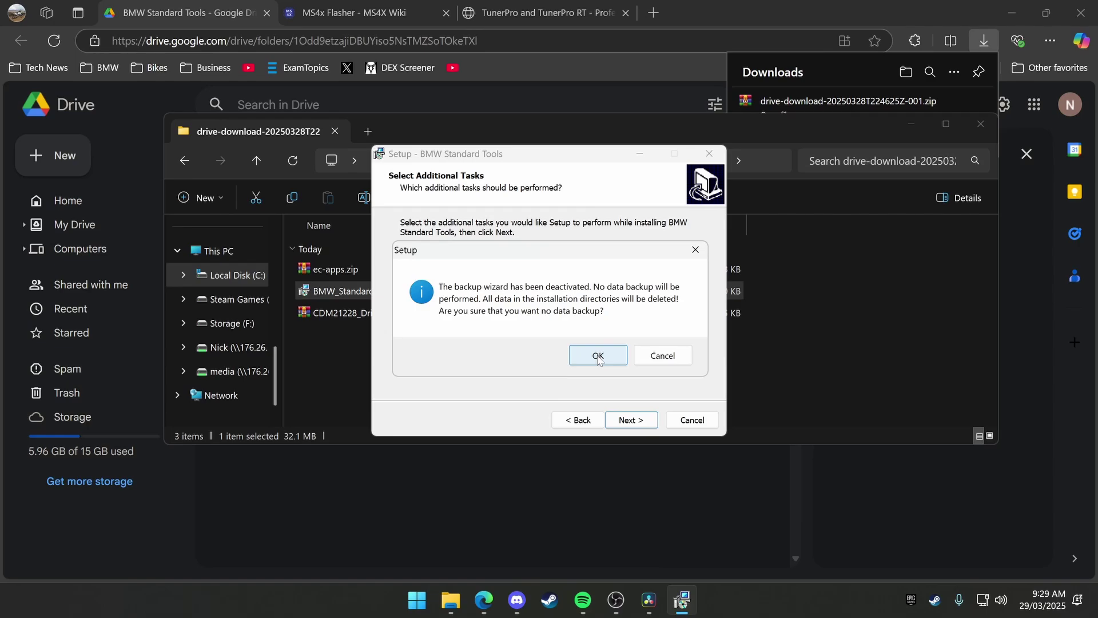
pyautogui.click(598, 355)
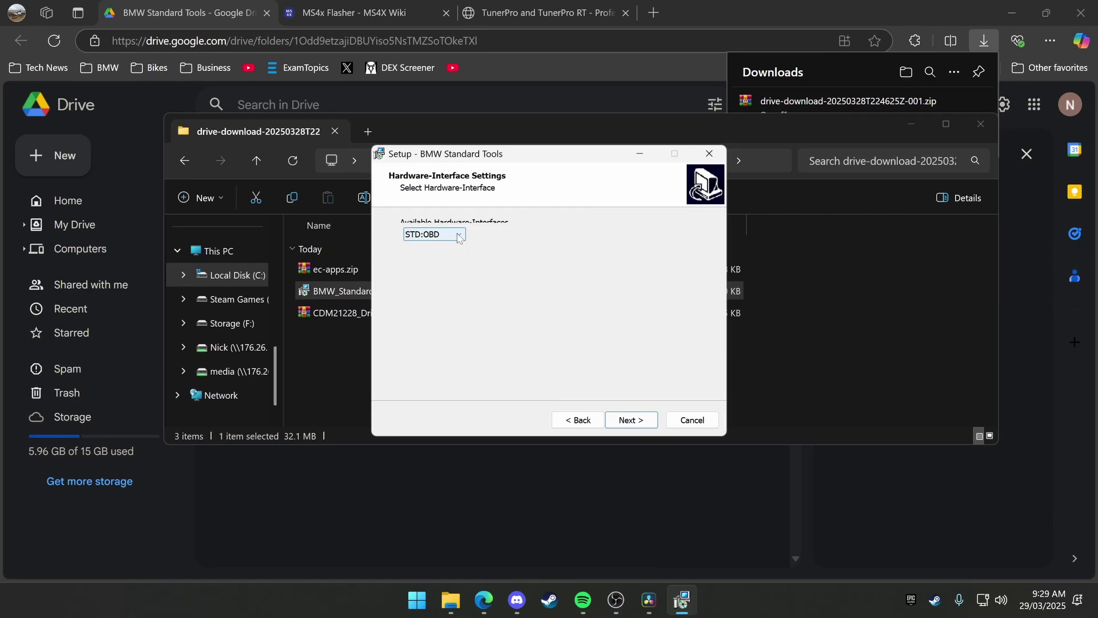
pyautogui.click(629, 421)
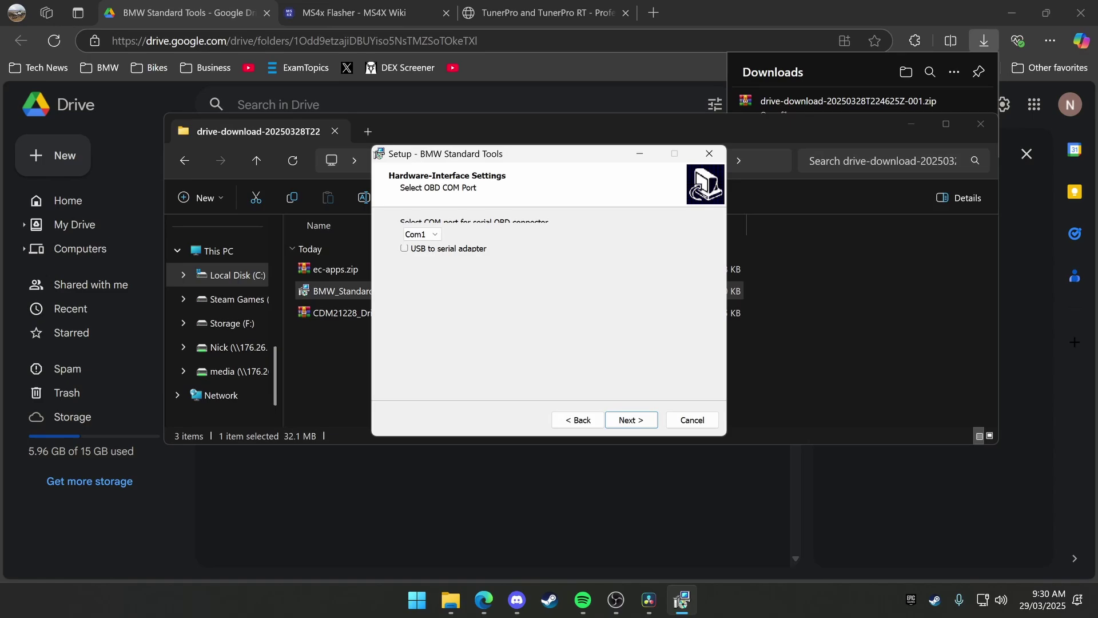
pyautogui.click(628, 423)
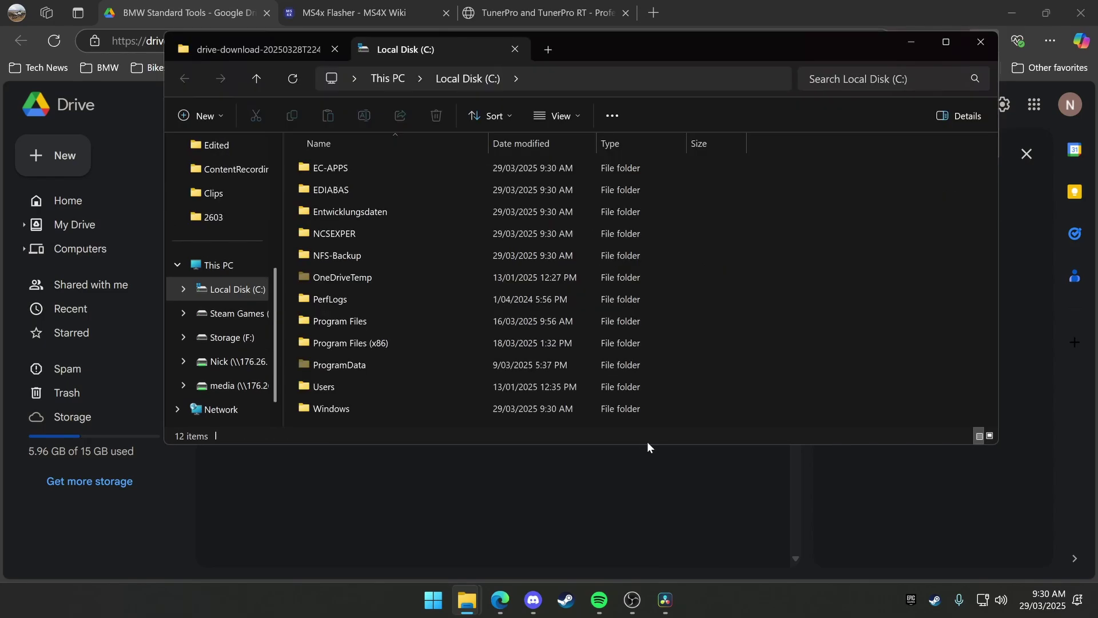
# Step: Permanently delete the EC-APPS, EDIABAS, Entwicklungsdaten, NCSEXPER and NFS-Backup folders from the C: drive
pyautogui.moveTo(646, 444); pyautogui.dragTo(646, 536)
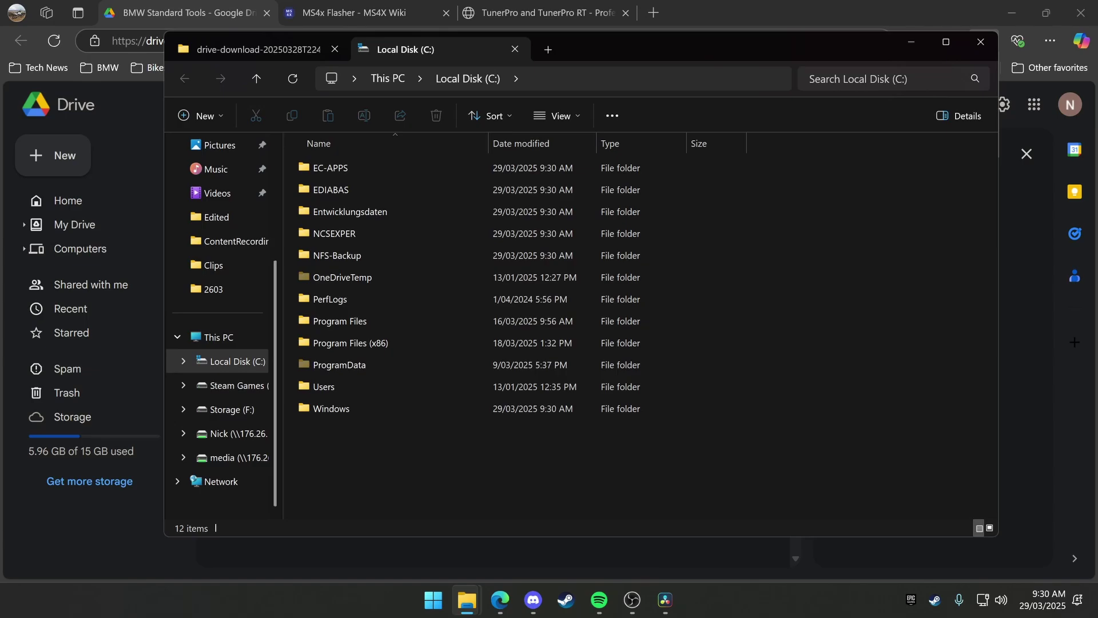
pyautogui.click(391, 170)
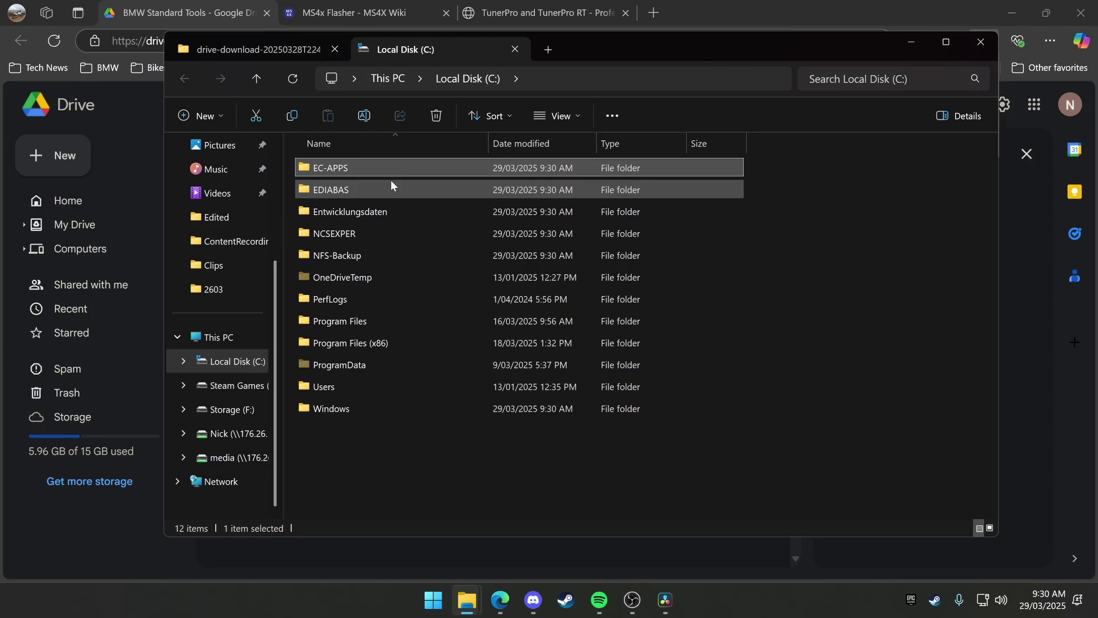
pyautogui.hotkey('shift', 'Down')
pyautogui.hotkey('shift', 'Down')
pyautogui.hotkey('shift', 'Down')
pyautogui.hotkey('shift', 'Down')
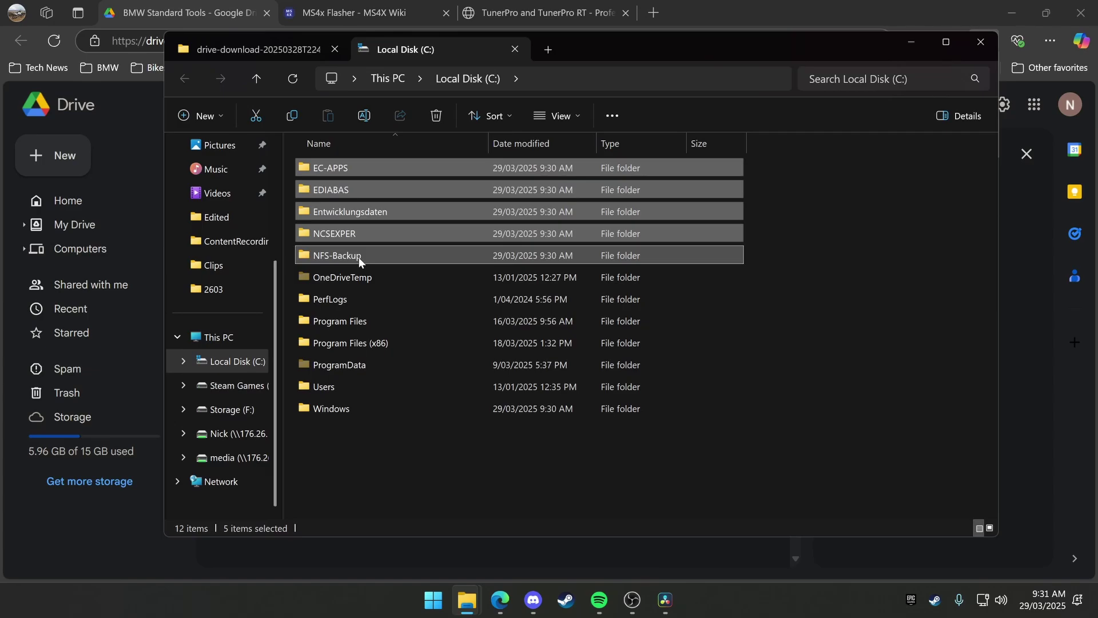
pyautogui.hotkey('shift', 'Delete')
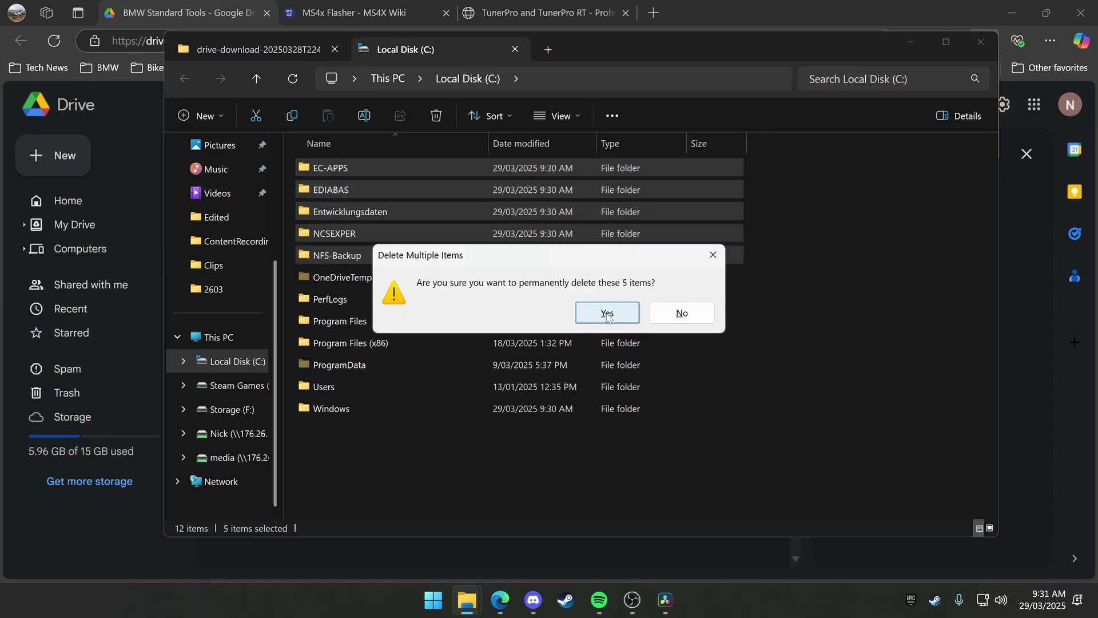
pyautogui.click(608, 313)
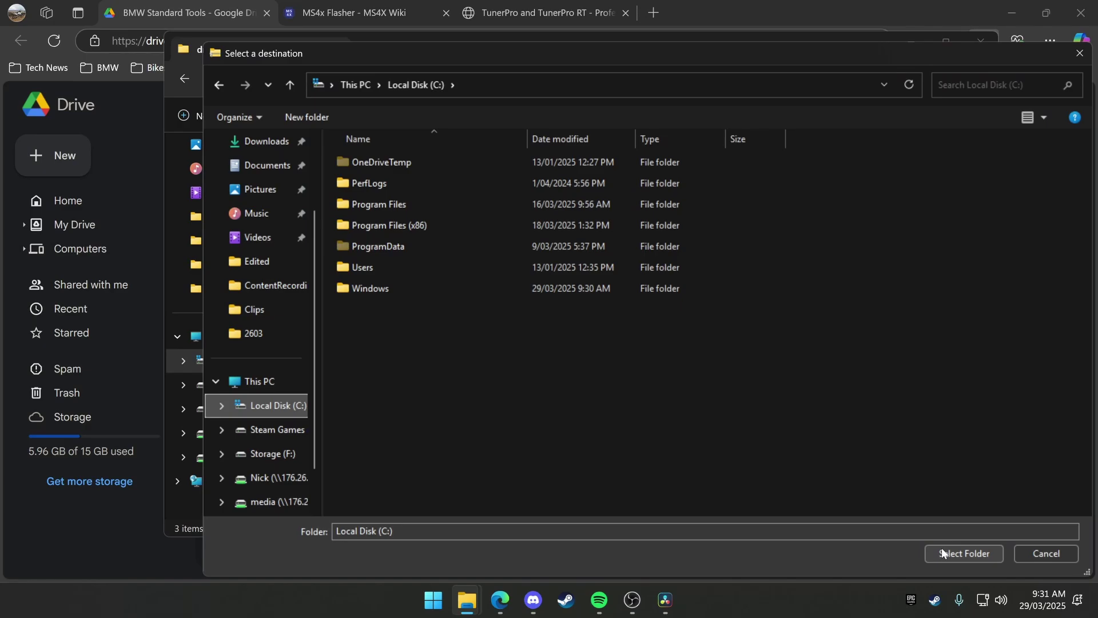
# Step: Extract ec-apps.zip to the root of the C: drive
pyautogui.click(941, 551)
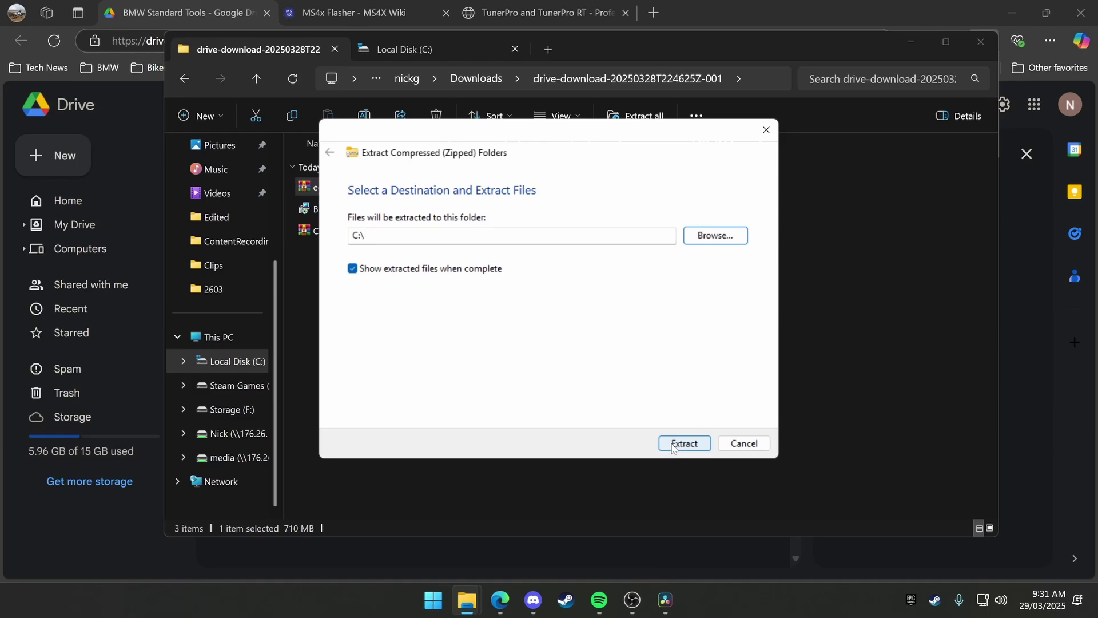
pyautogui.click(673, 445)
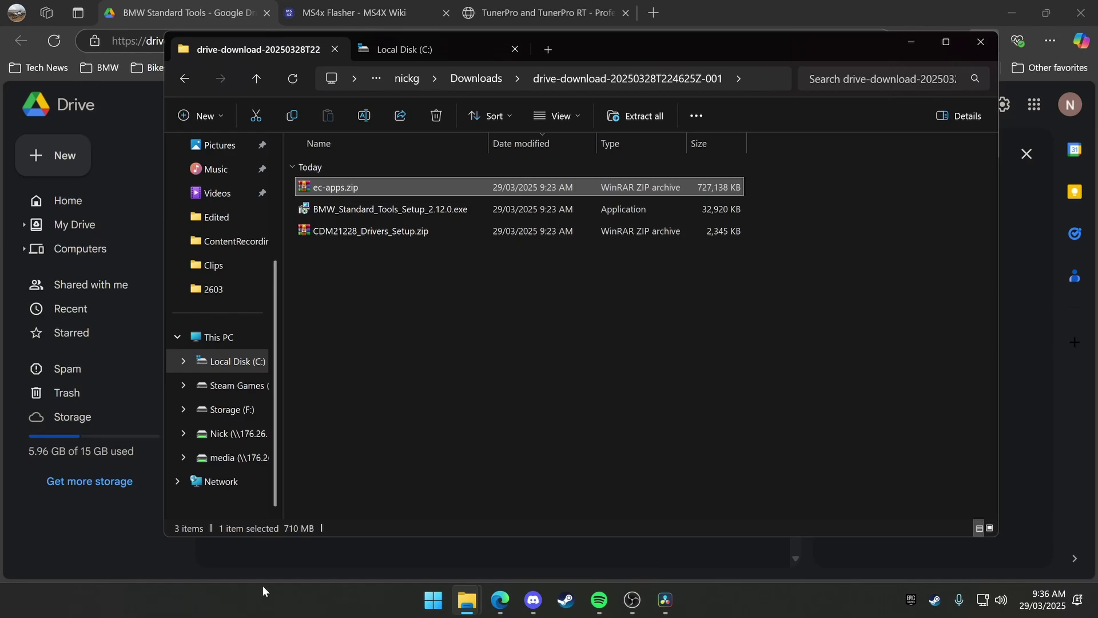
# Step: Open Device Manager and examine the entries under Other devices and Ports (COM & LPT) for the USB cable's serial port
pyautogui.press('super')
pyautogui.write('device manager')
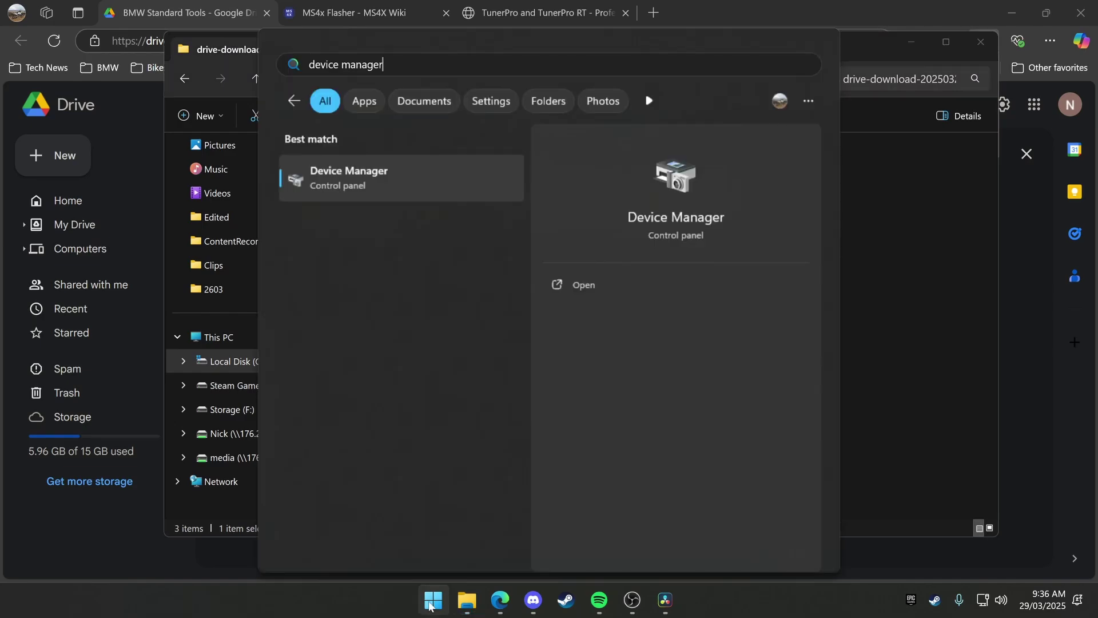
pyautogui.click(384, 178)
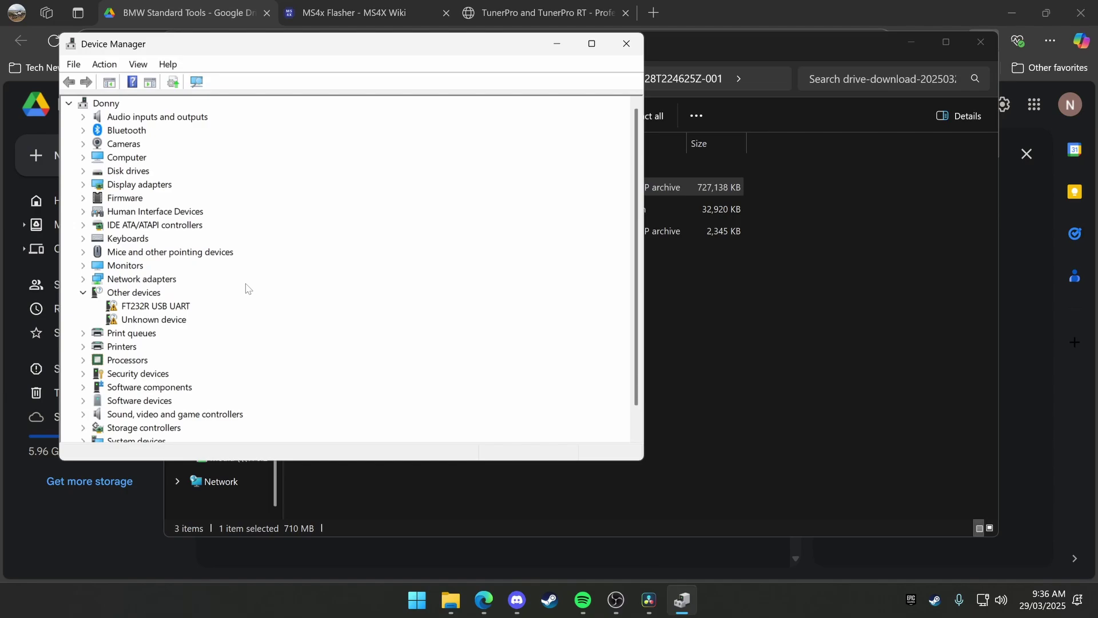
pyautogui.scroll(-1, 216, 295)
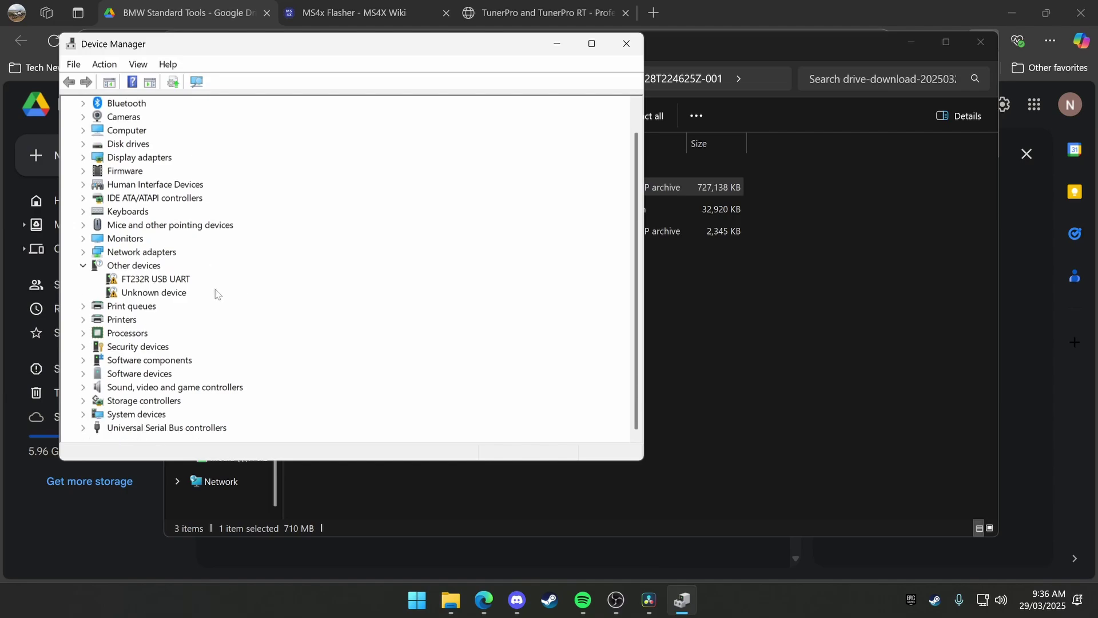
pyautogui.click(166, 293)
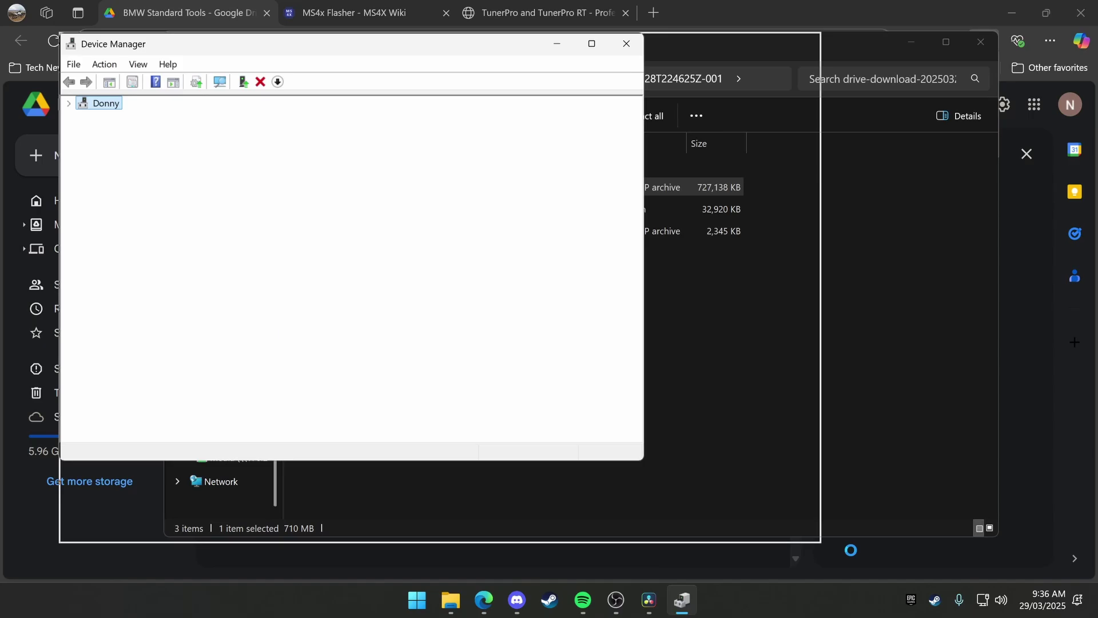
pyautogui.moveTo(850, 551); pyautogui.dragTo(853, 550)
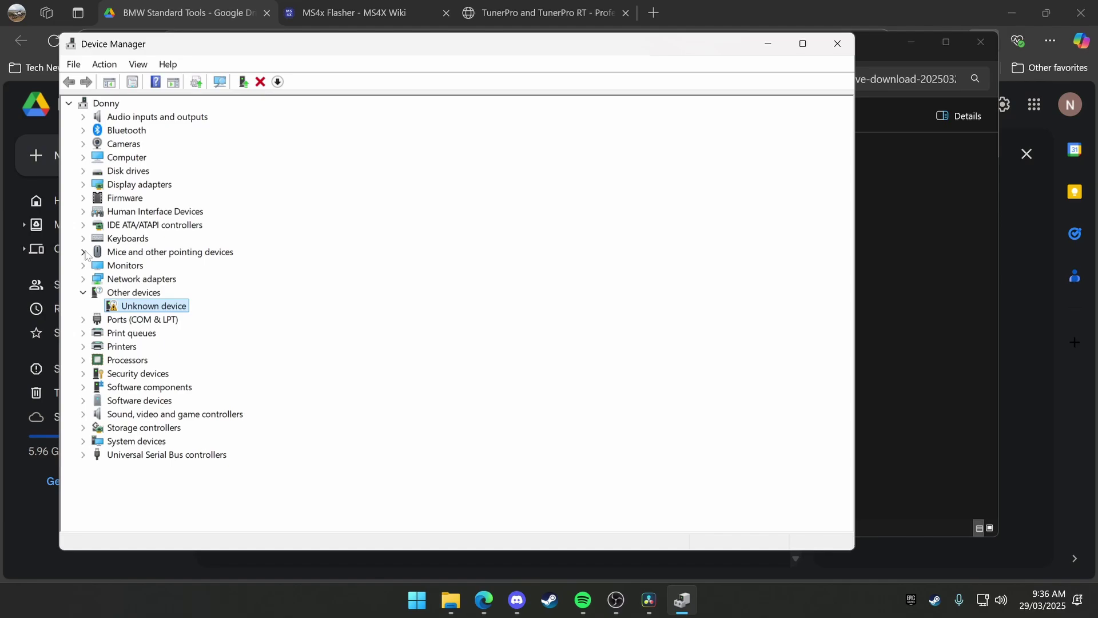
pyautogui.click(83, 319)
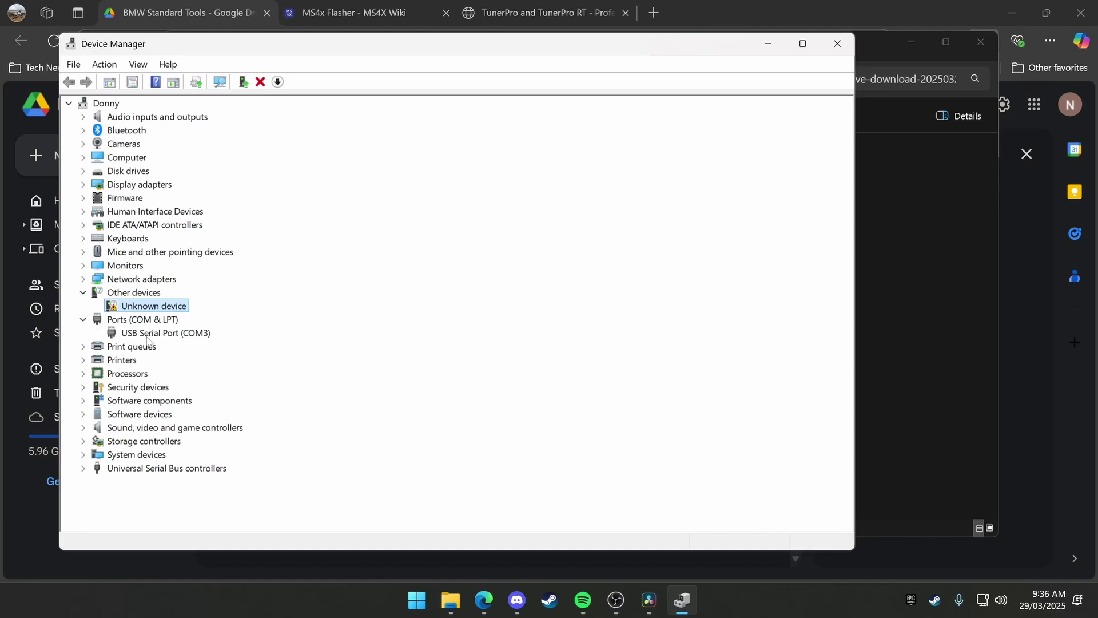
pyautogui.click(168, 333)
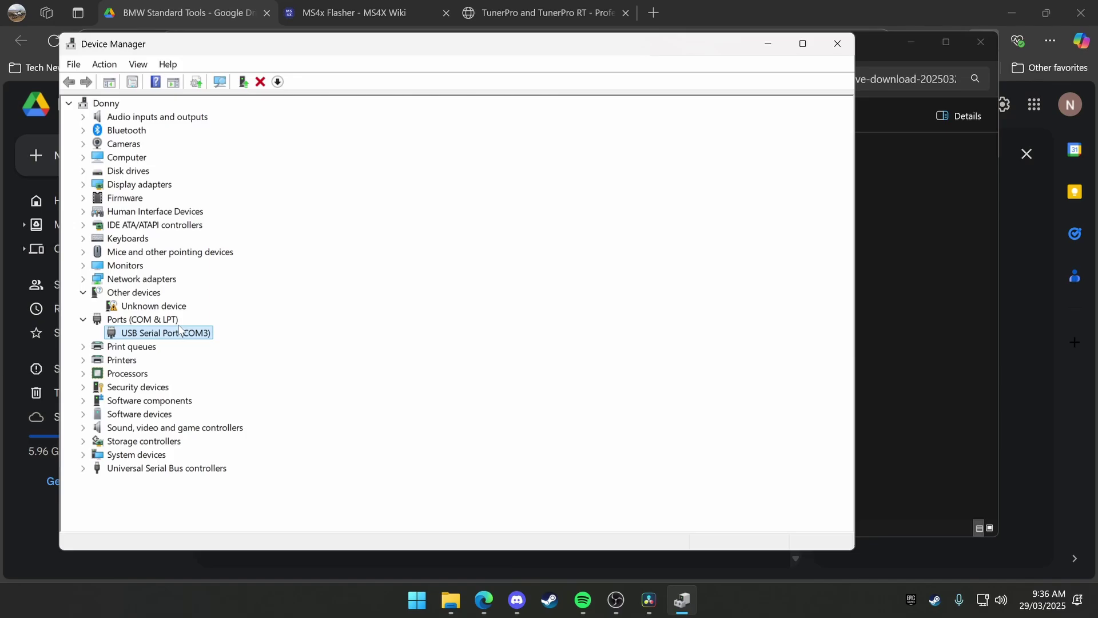
pyautogui.hotkey('alt', 'Tab')
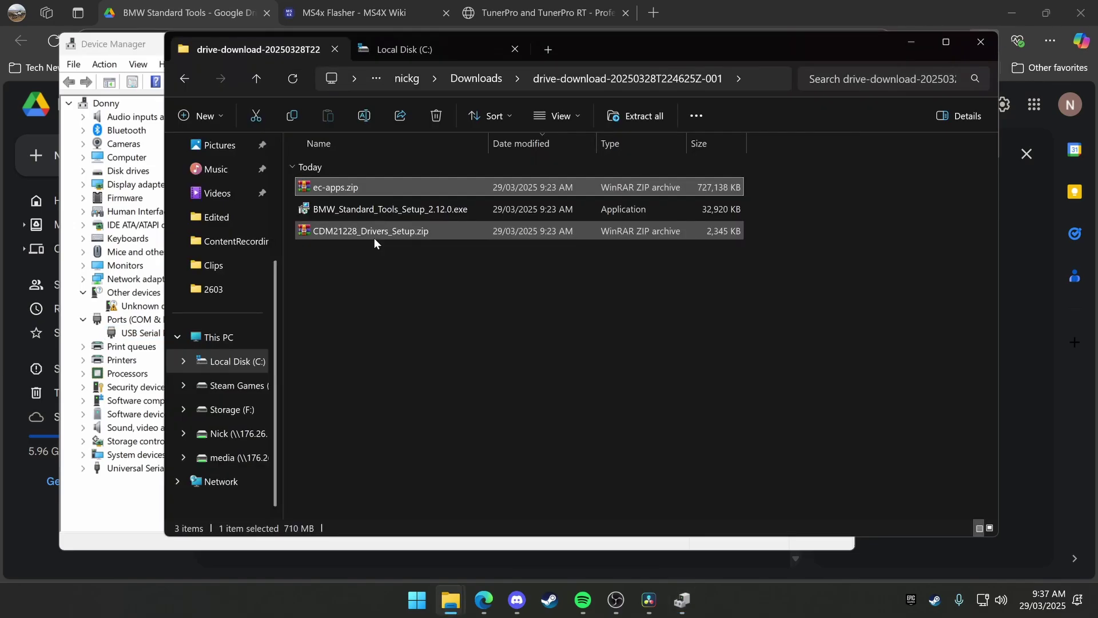
pyautogui.click(143, 308)
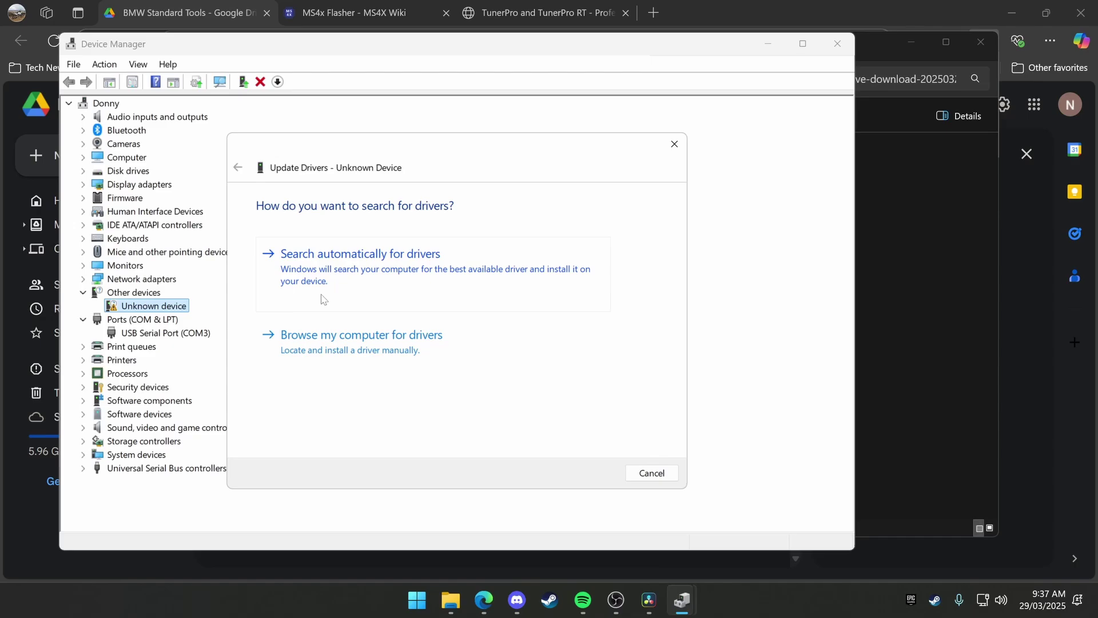
pyautogui.click(362, 335)
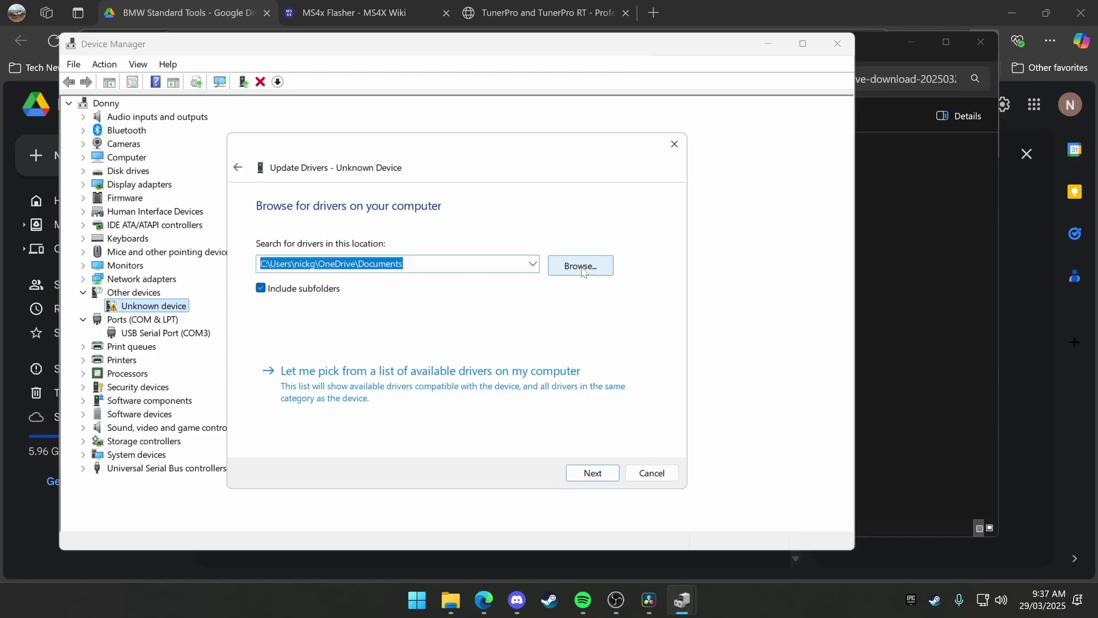
pyautogui.click(581, 267)
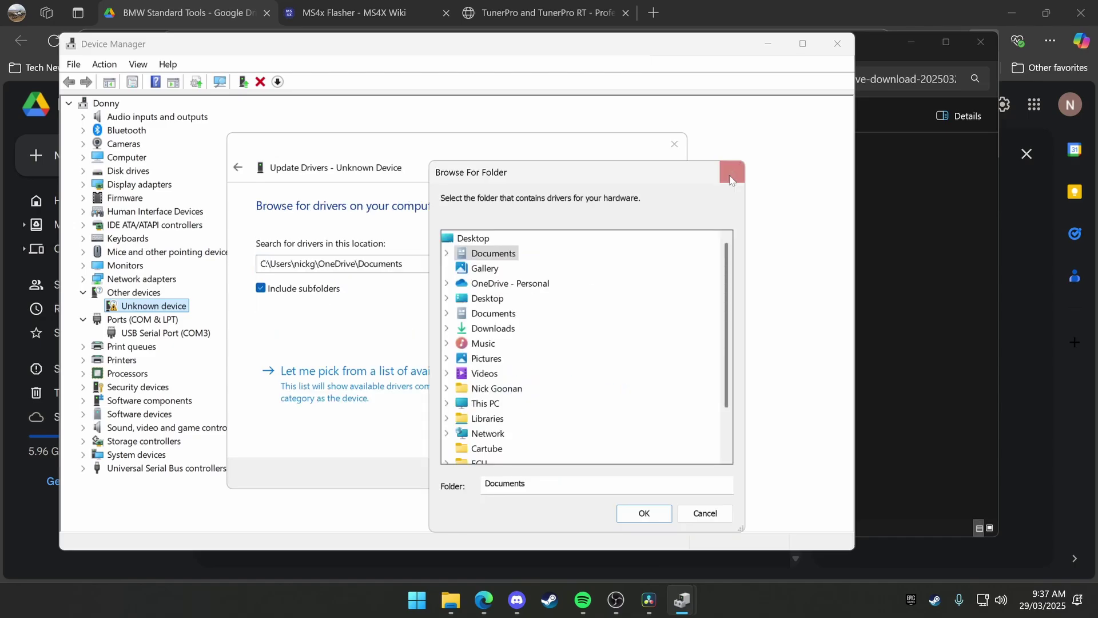
pyautogui.click(730, 173)
pyautogui.press('Escape')
# Step: Set the COM port number of the USB Serial Port to COM1 in its advanced port settings and accept the properties
pyautogui.click(172, 333)
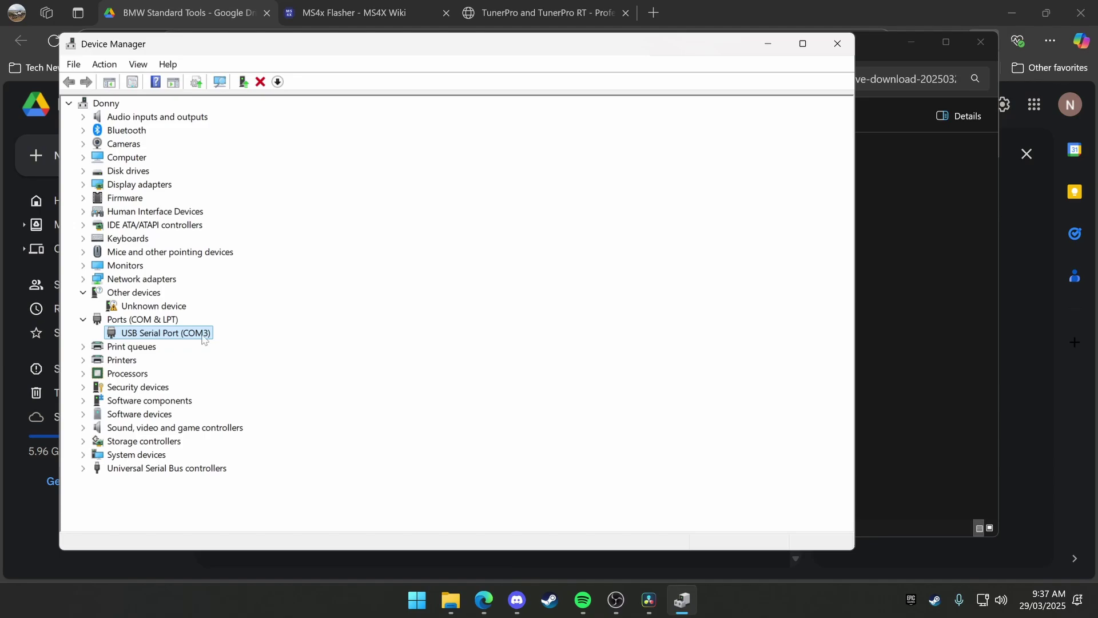
pyautogui.rightClick(205, 339)
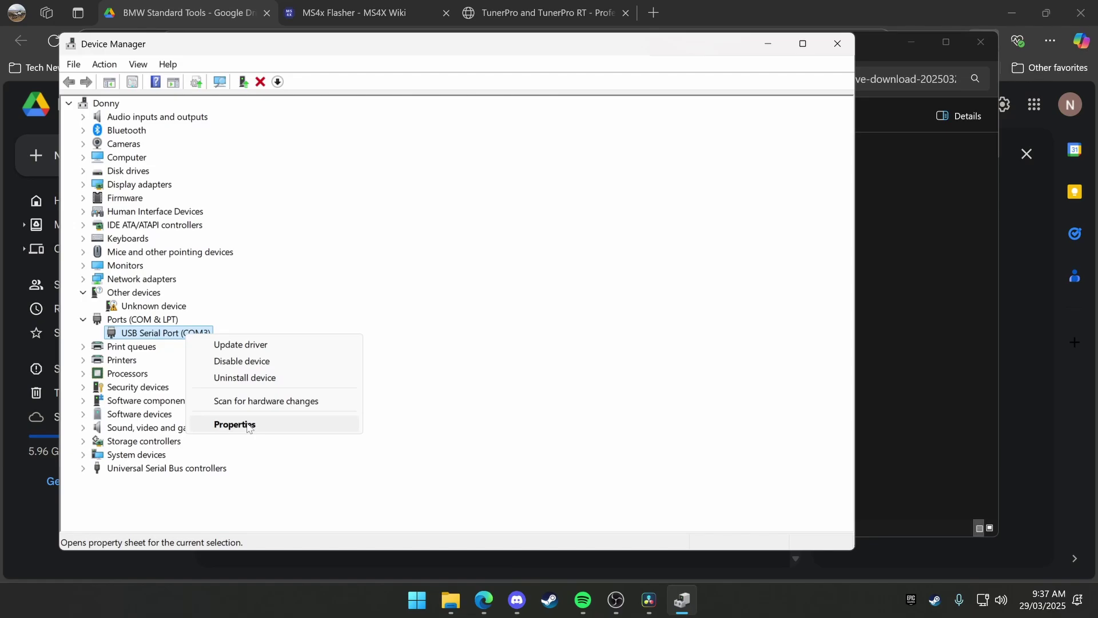
pyautogui.click(235, 425)
pyautogui.click(499, 194)
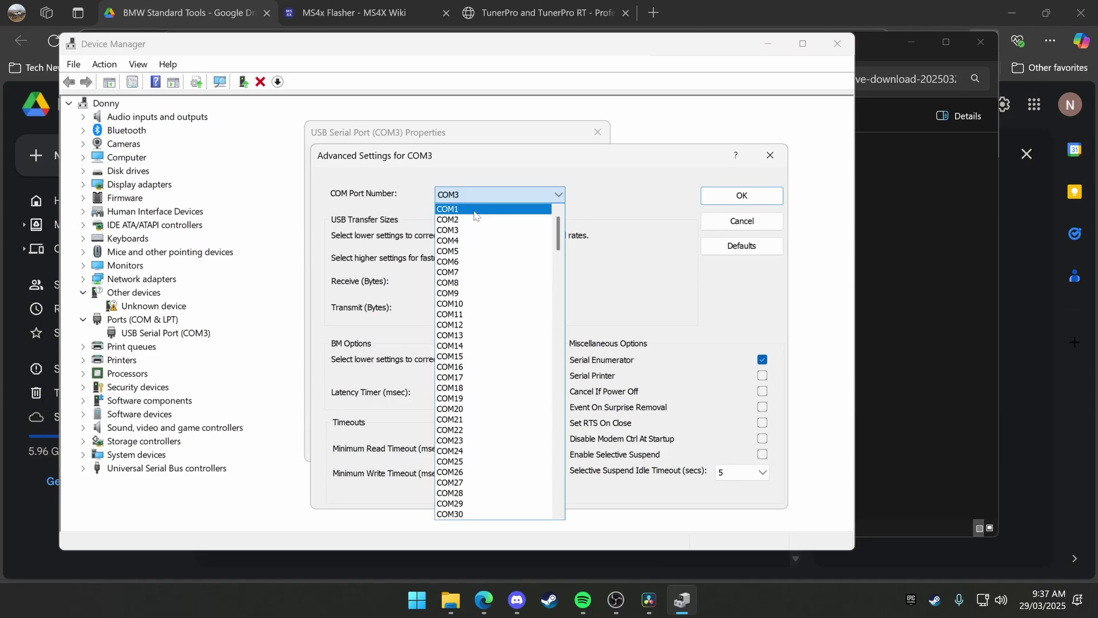
pyautogui.click(474, 210)
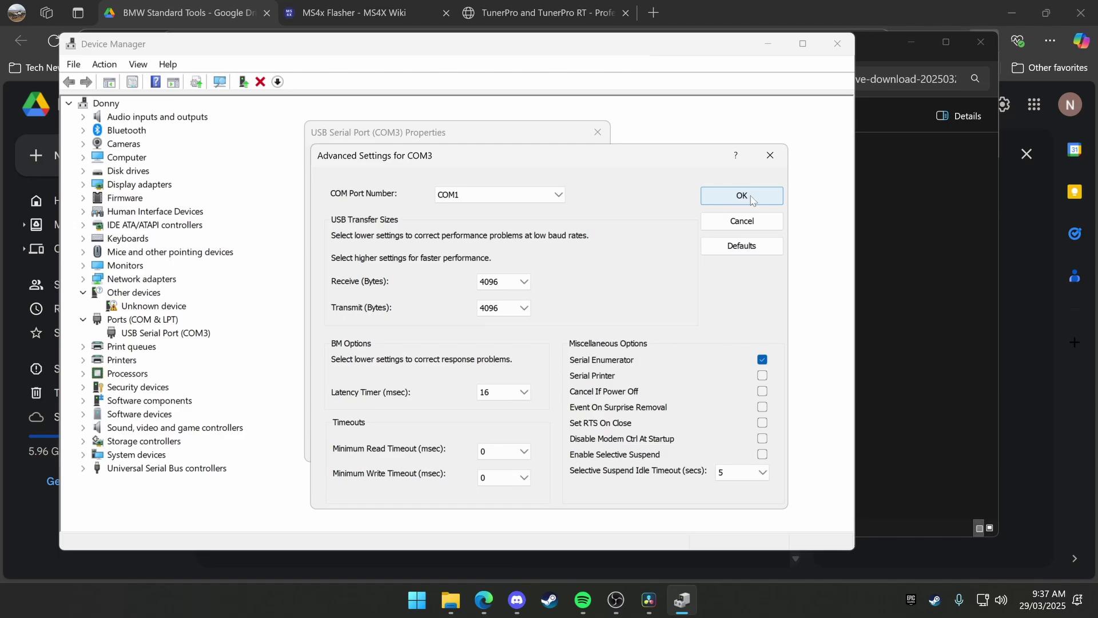
pyautogui.click(741, 195)
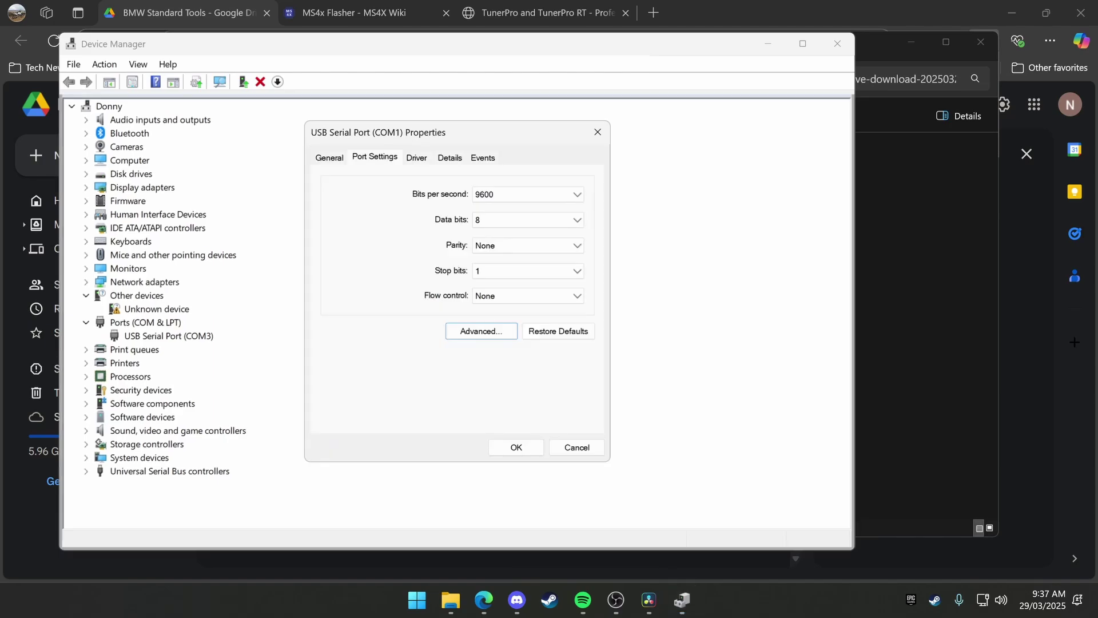
pyautogui.click(507, 448)
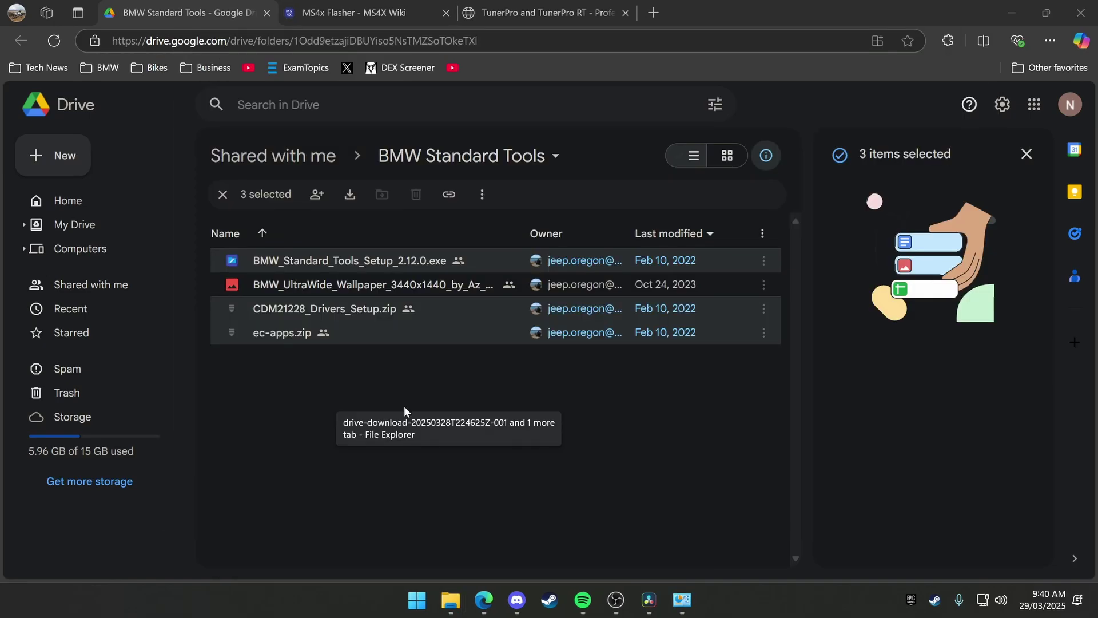
# Step: Close the BMW Standard Tools Drive page and download MS4x Flasher v1.4.1 for Windows 64bit from the MS4X Wiki
pyautogui.click(403, 406)
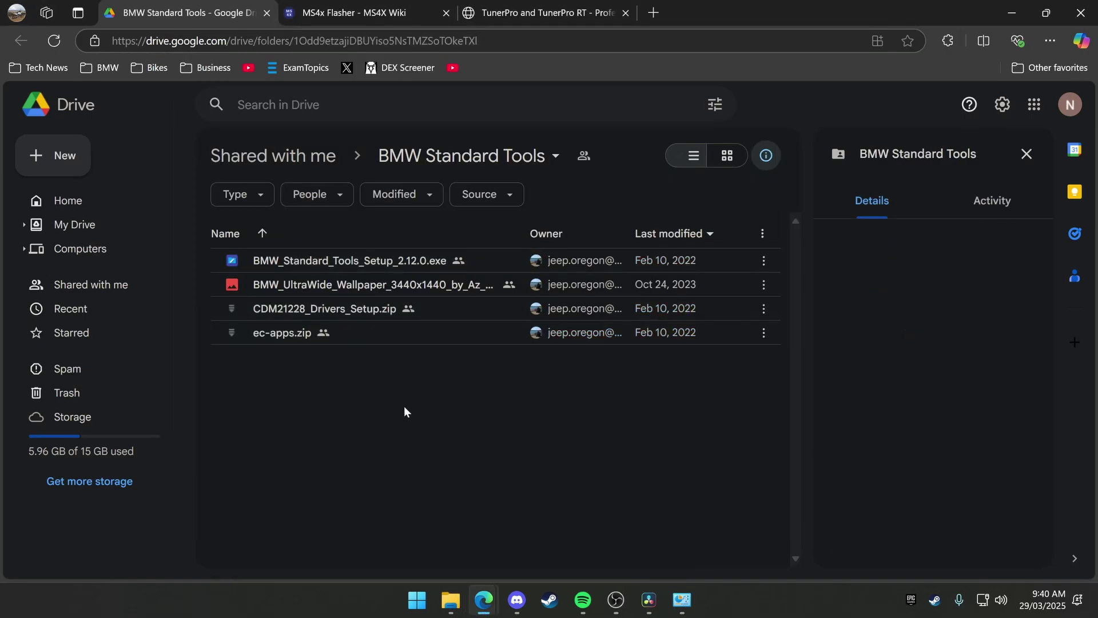
pyautogui.click(267, 12)
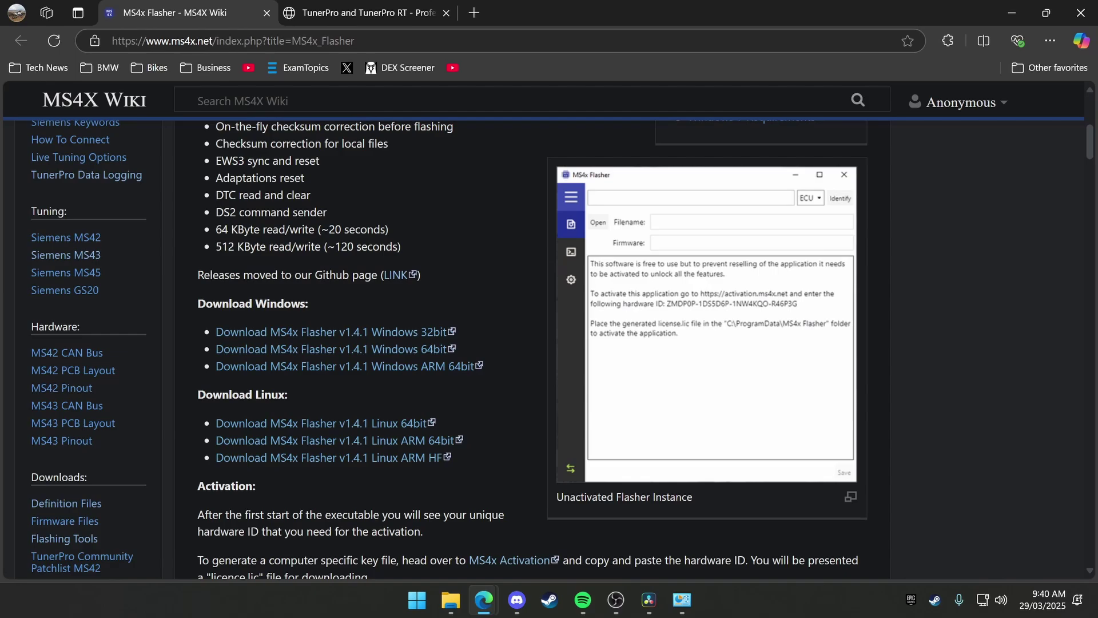
pyautogui.click(374, 356)
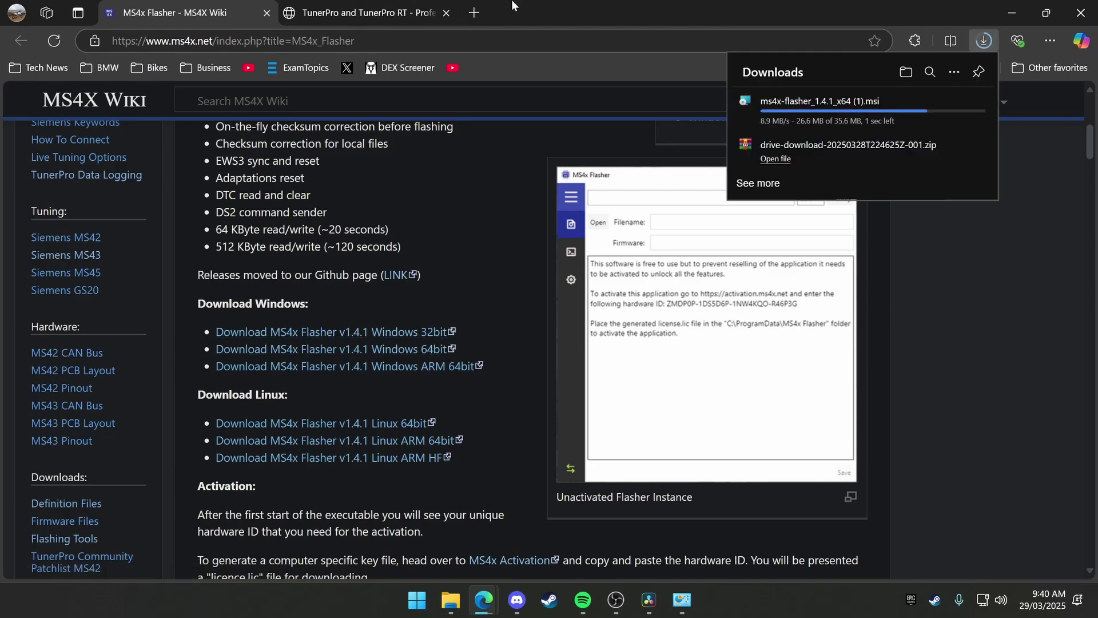
# Step: Download the free TunerPro version 5.00.10044 from the TunerPro site and keep the installer despite the SmartScreen block
pyautogui.click(370, 9)
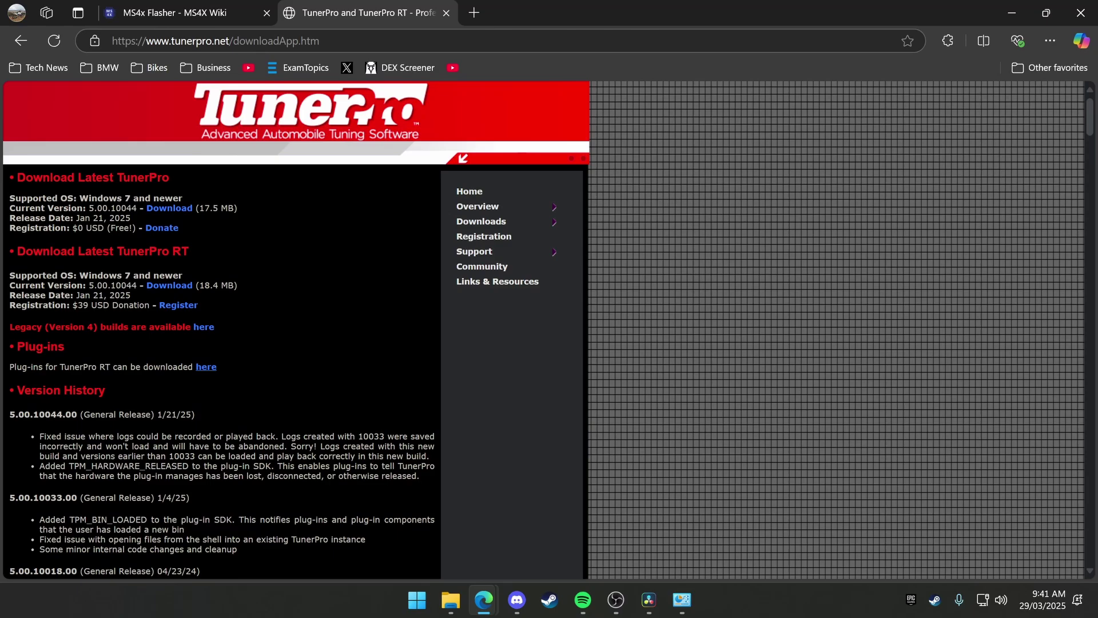
pyautogui.moveTo(136, 228); pyautogui.dragTo(79, 228)
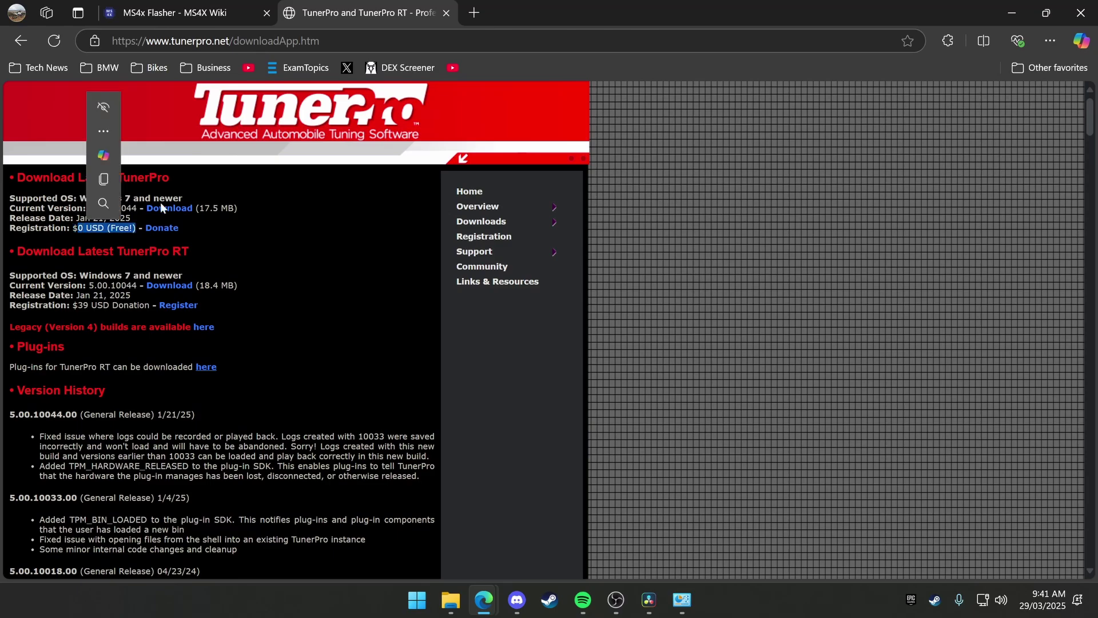
pyautogui.click(179, 210)
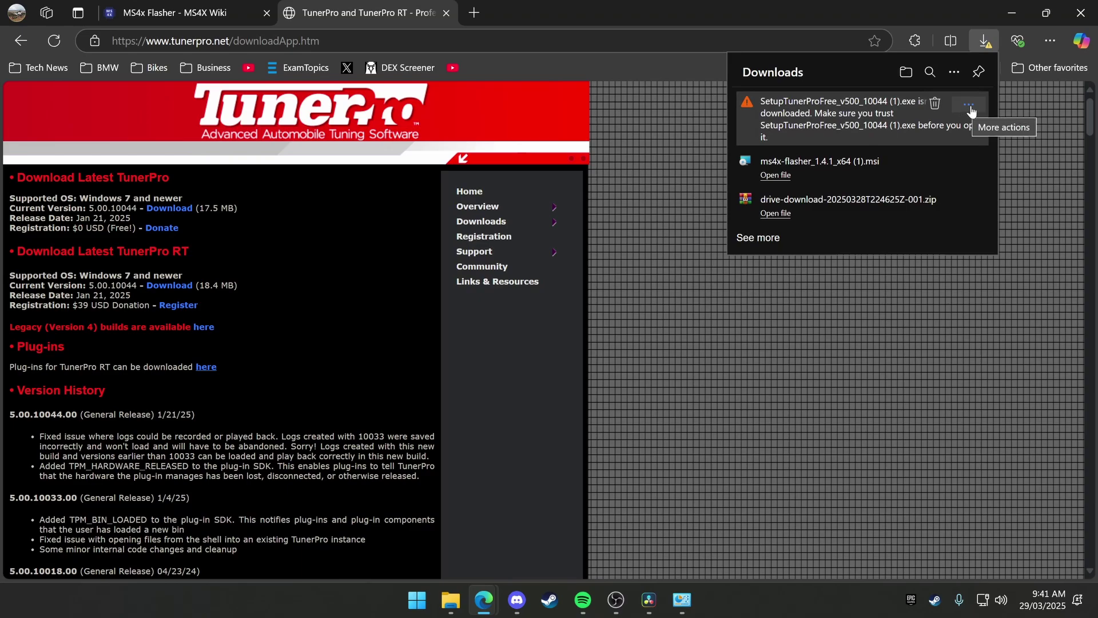
pyautogui.click(971, 110)
pyautogui.click(938, 150)
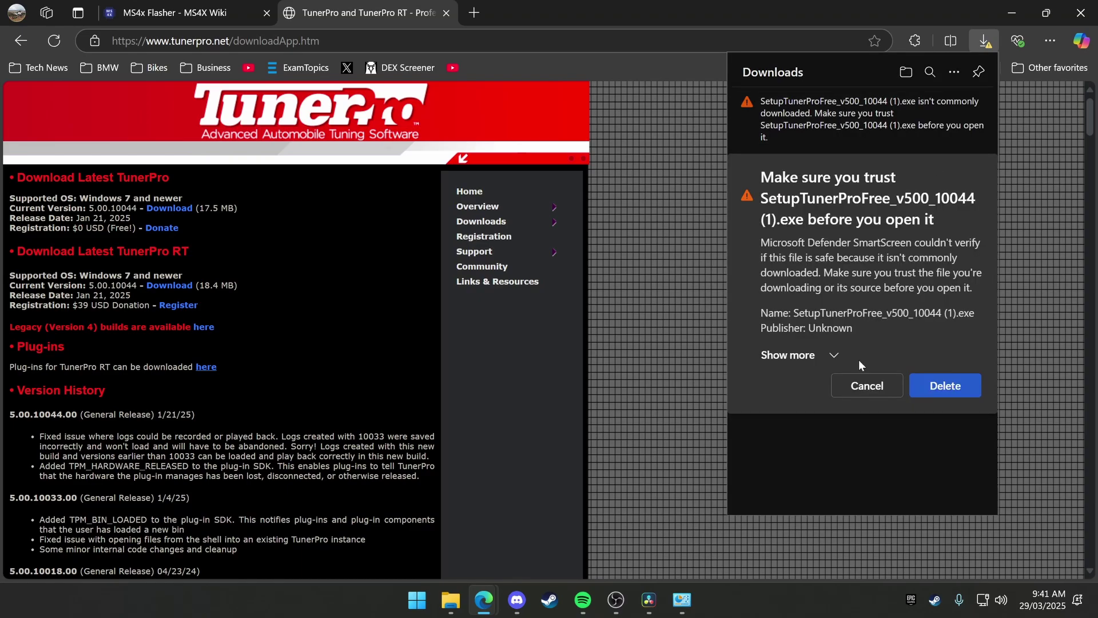
pyautogui.click(834, 355)
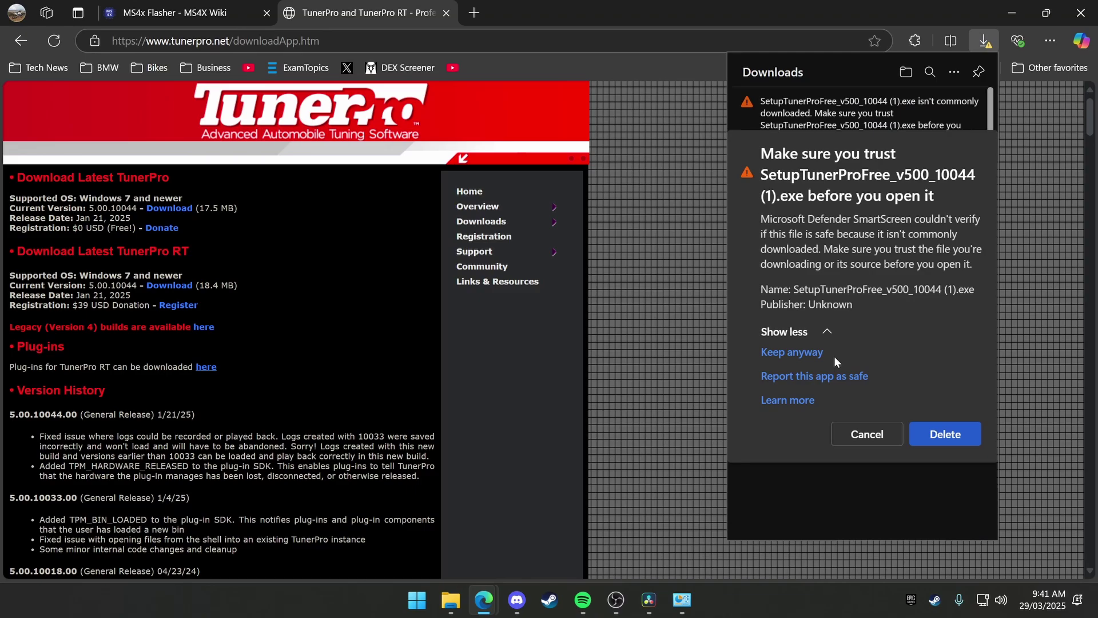
pyautogui.click(801, 352)
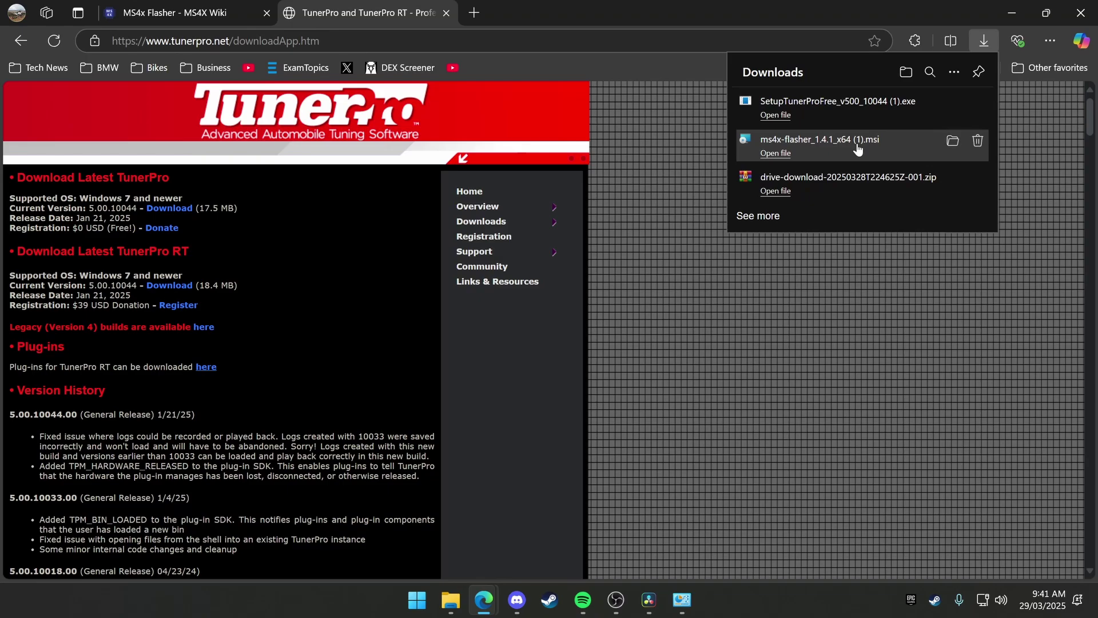
# Step: Run the downloaded MS4x Flasher installer, accept the license agreement and install it with the Typical setup type
pyautogui.click(857, 150)
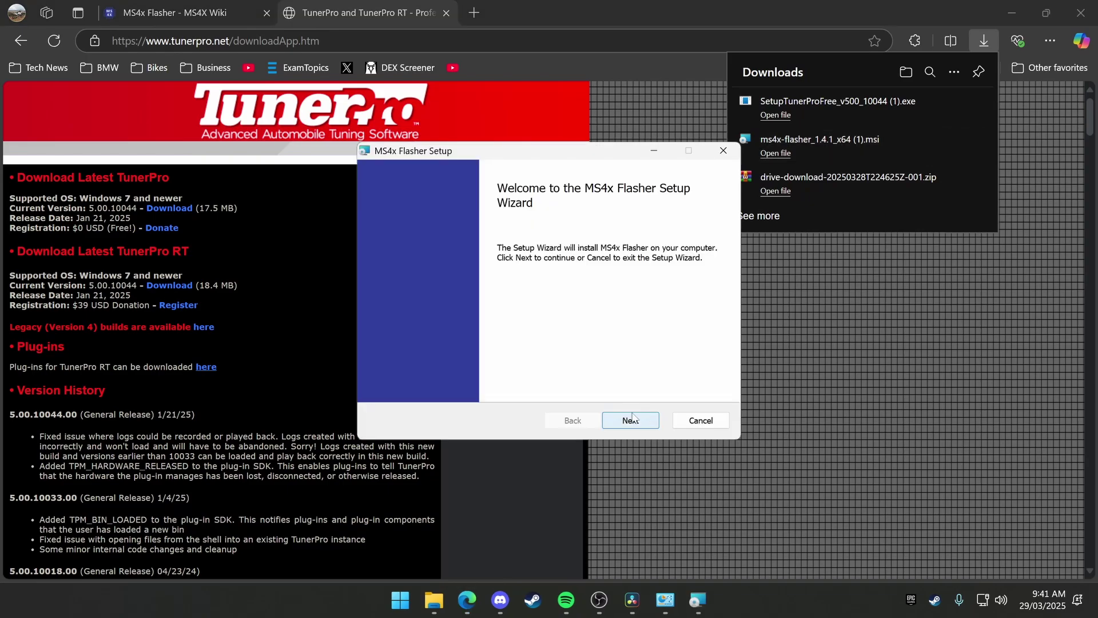
pyautogui.click(632, 418)
pyautogui.click(520, 386)
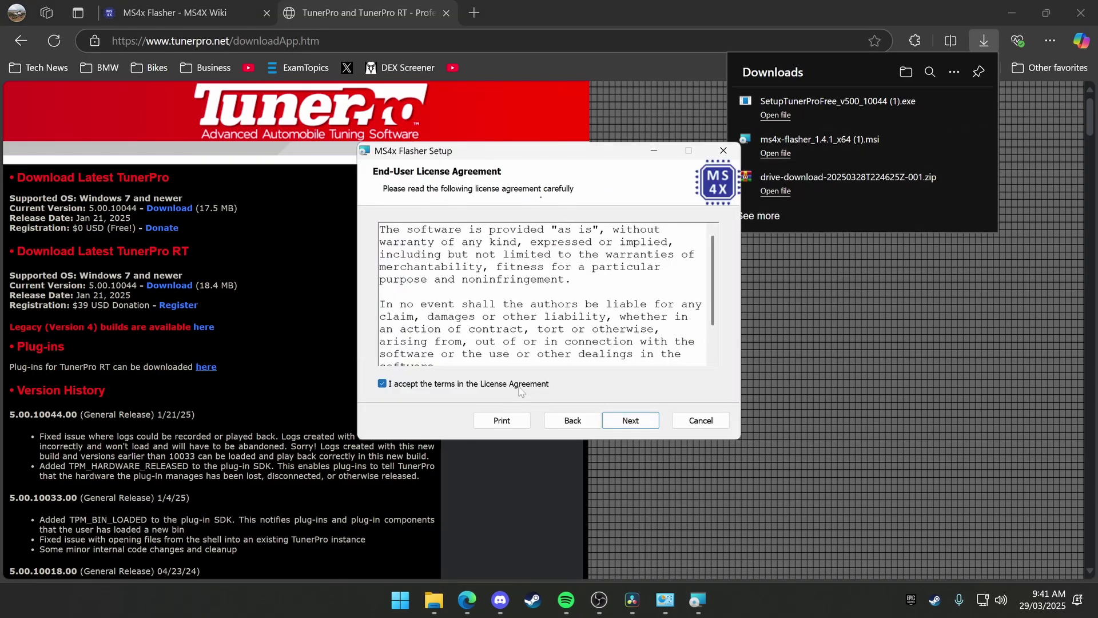
pyautogui.click(630, 421)
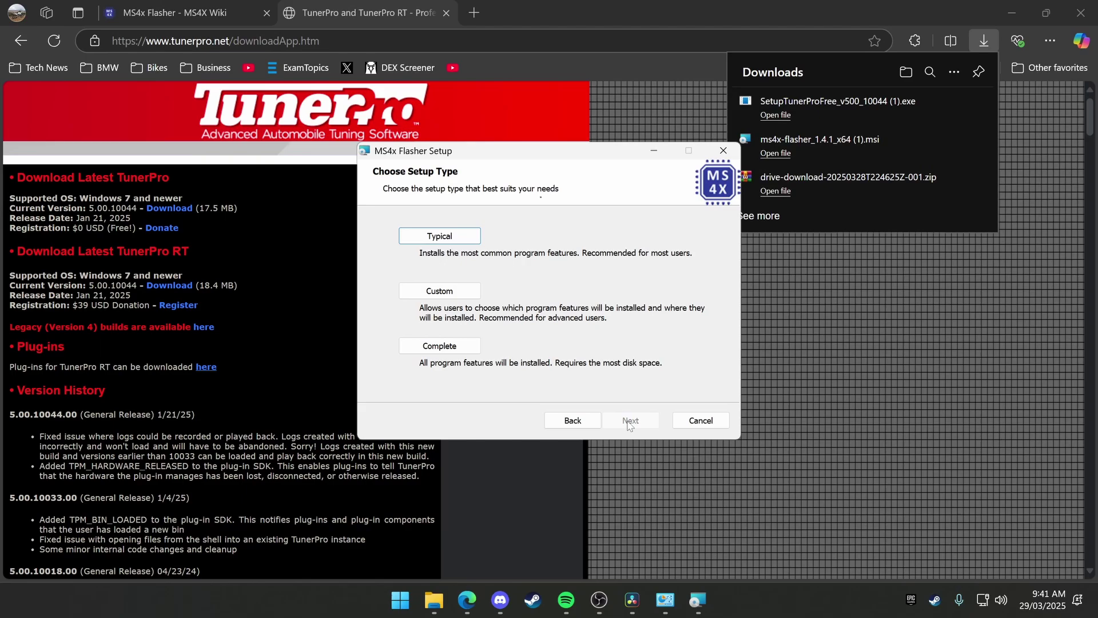
pyautogui.click(455, 238)
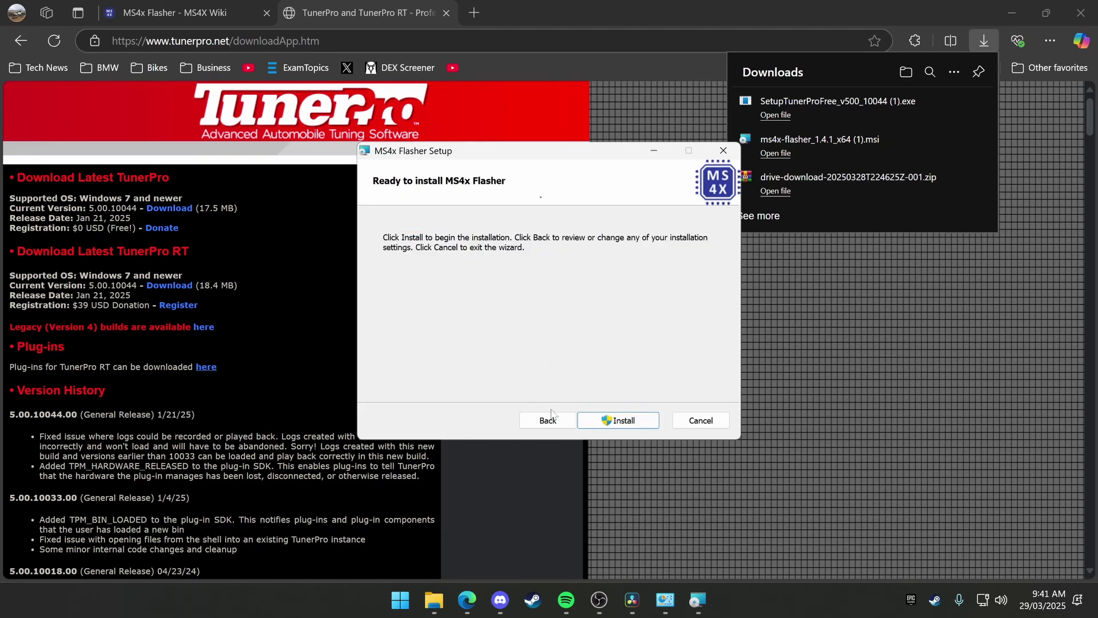
pyautogui.click(619, 421)
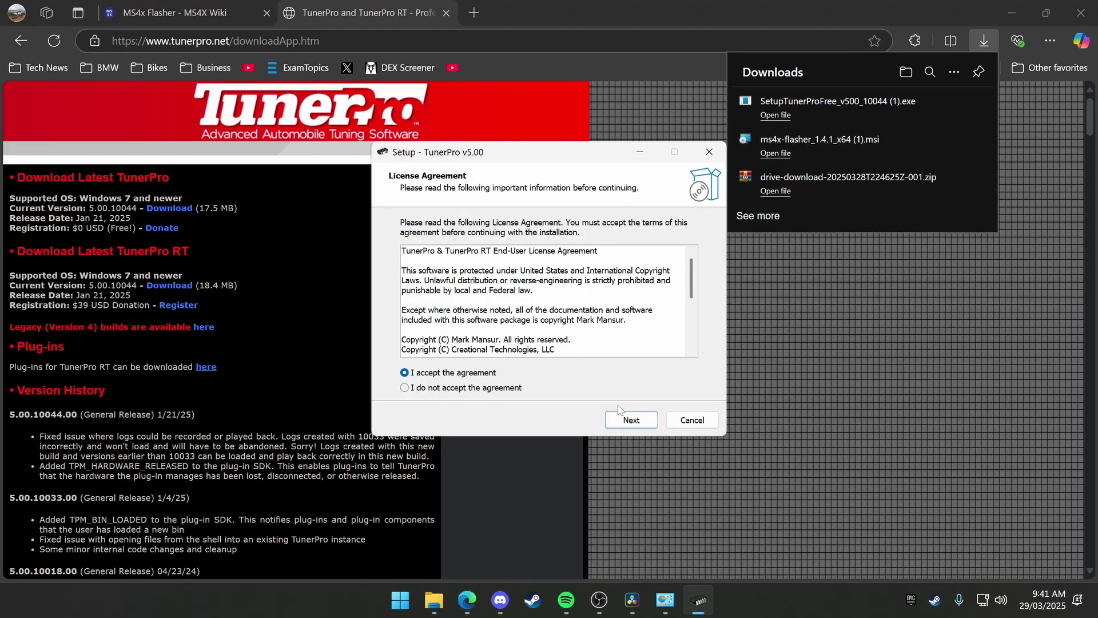
# Step: Install TunerPro v5.00 with the license accepted and the default destination and Start Menu folder, and close the browser
pyautogui.click(641, 422)
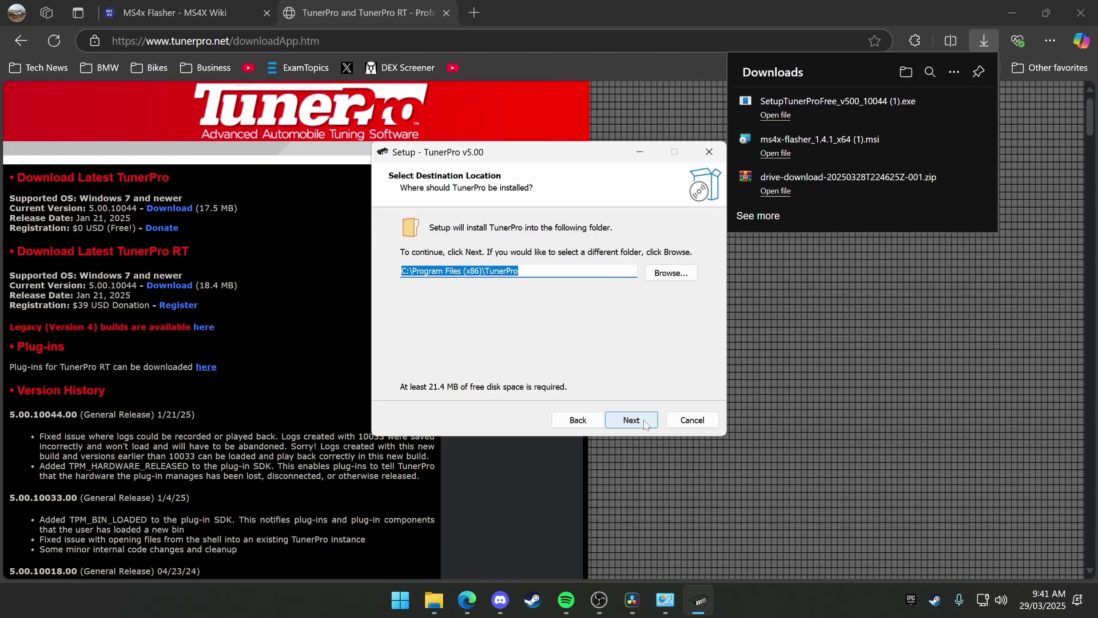
pyautogui.click(645, 423)
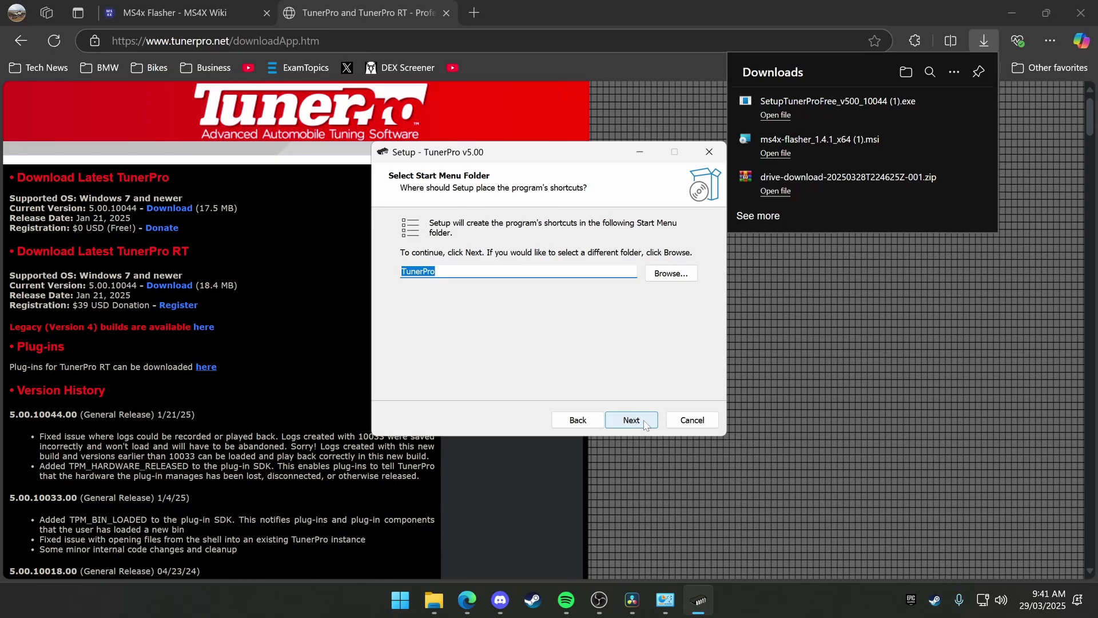
pyautogui.click(645, 424)
pyautogui.click(619, 421)
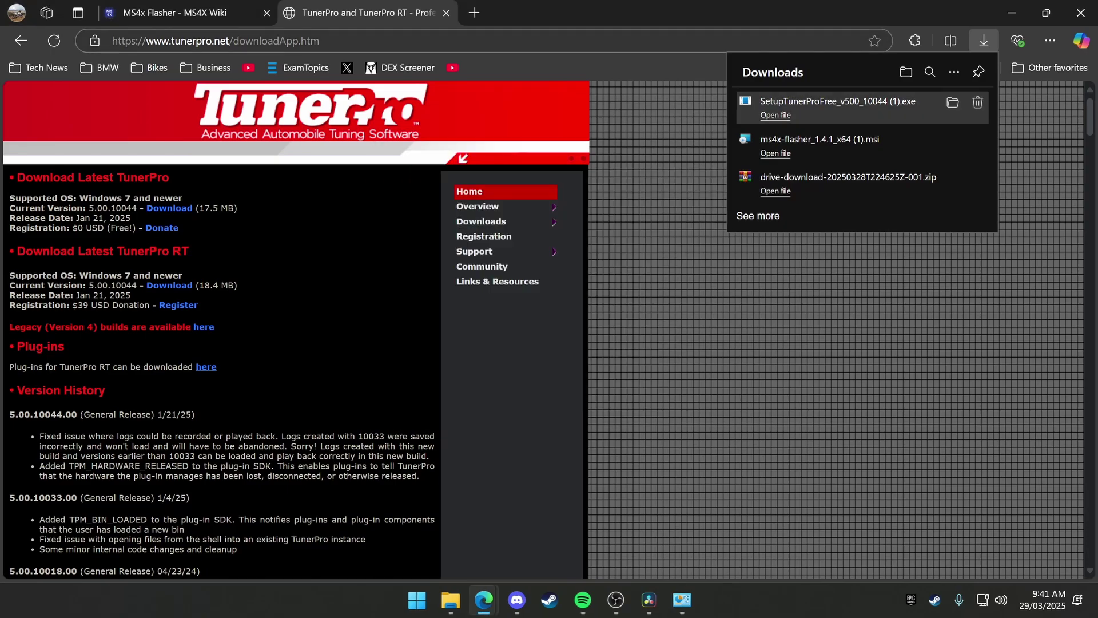
pyautogui.click(1079, 22)
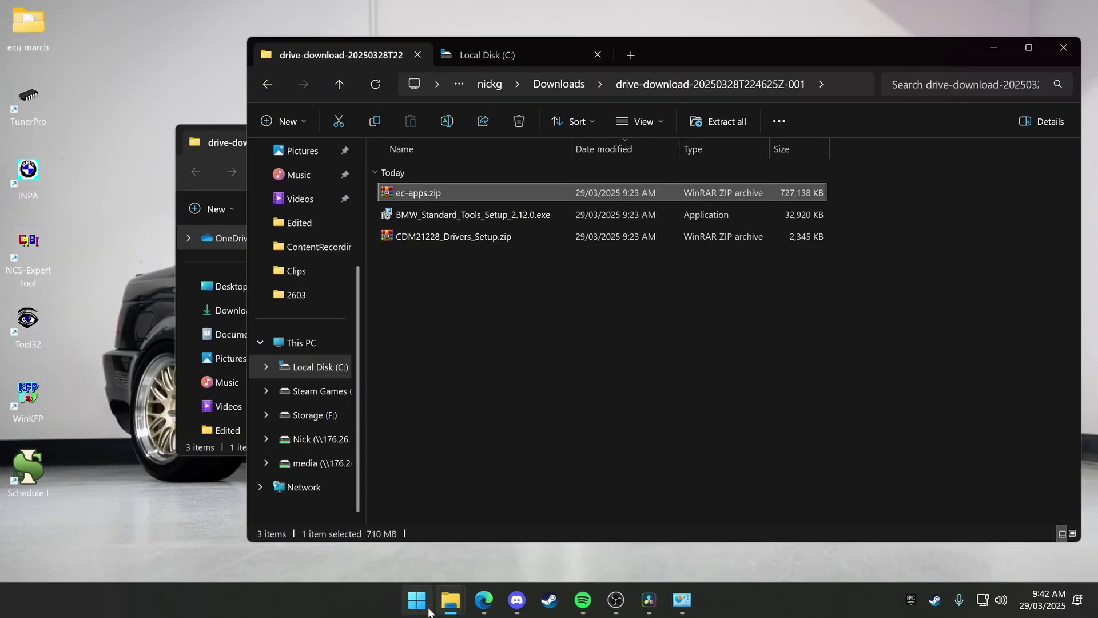
# Step: Search Windows for MS4x Flasher and launch it
pyautogui.click(429, 611)
pyautogui.write('m')
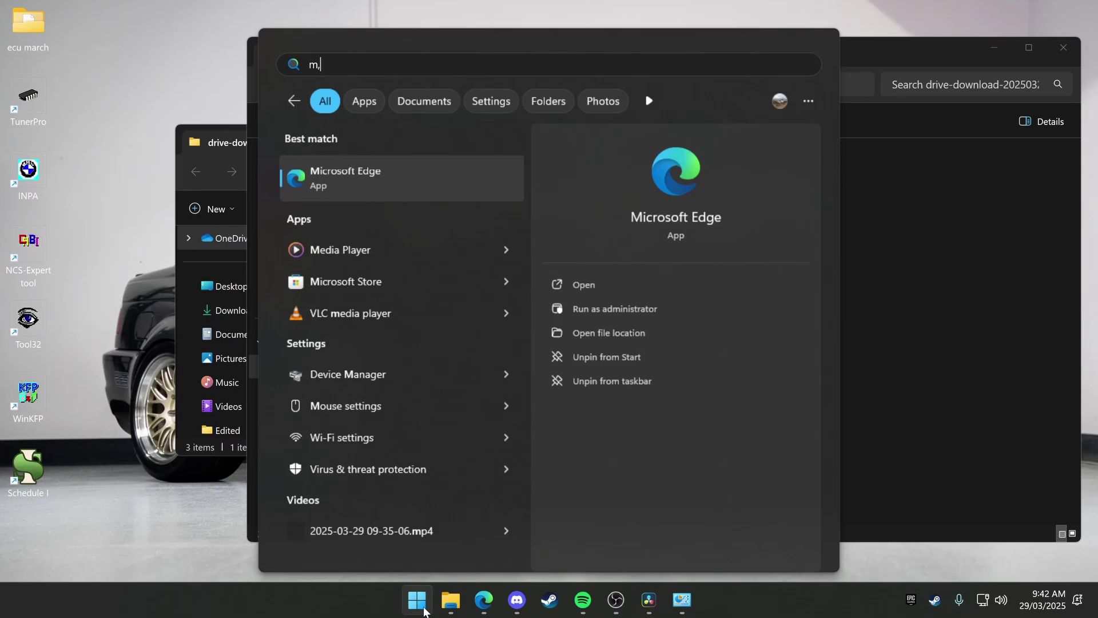
pyautogui.write('s4x Flasher')
pyautogui.click(685, 284)
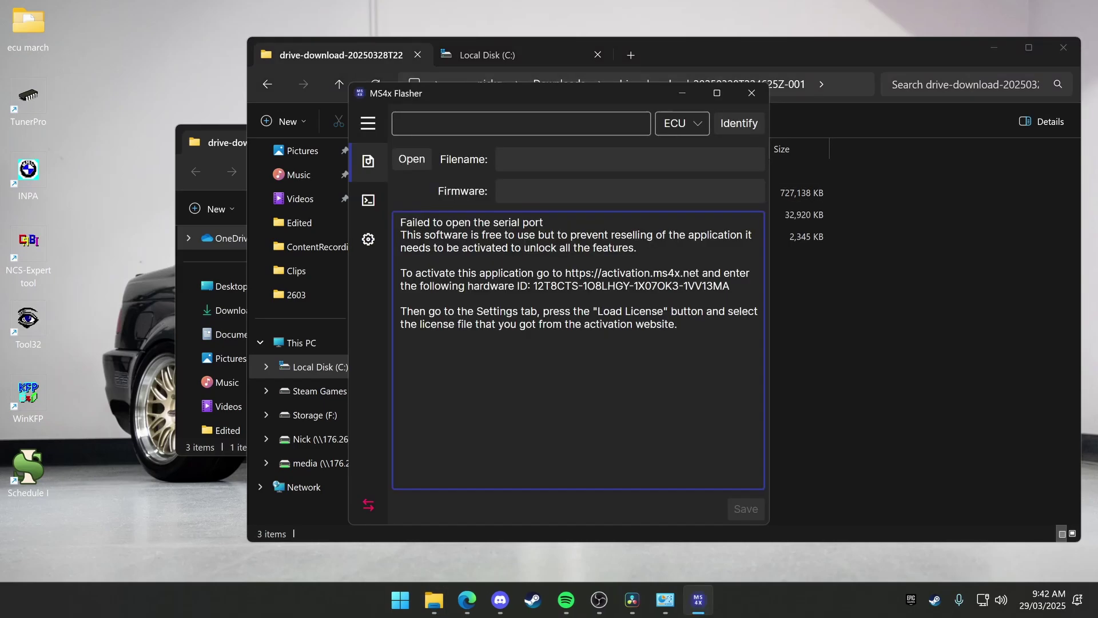
# Step: Generate a license file from the MS4x Flasher hardware ID on activation.ms4x.net and load it into MS4x Flasher
pyautogui.doubleClick(632, 286)
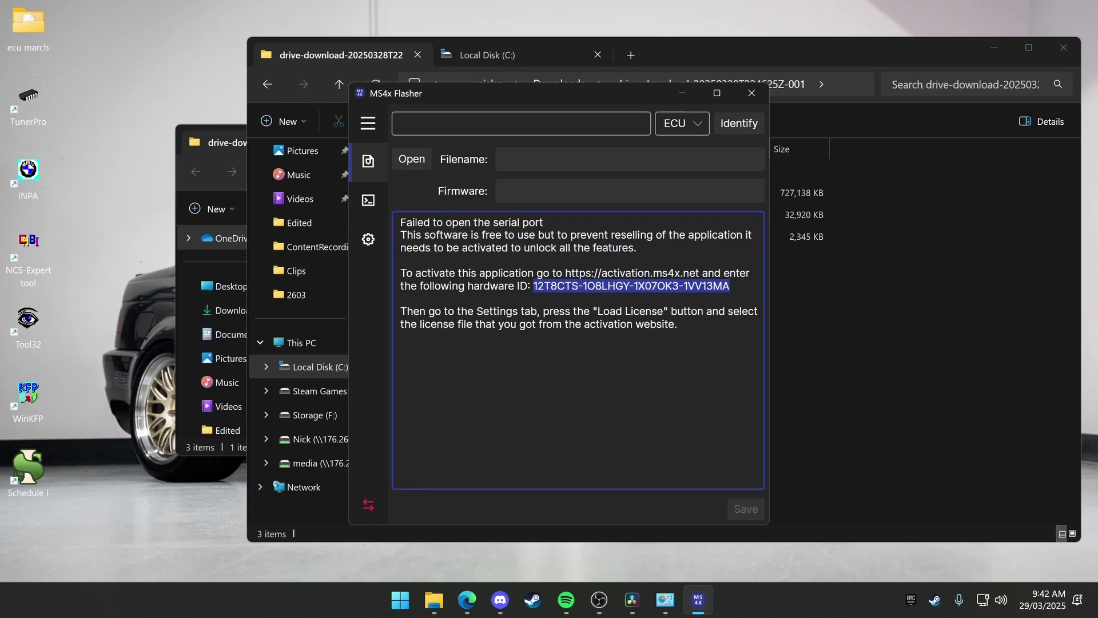
pyautogui.click(730, 286)
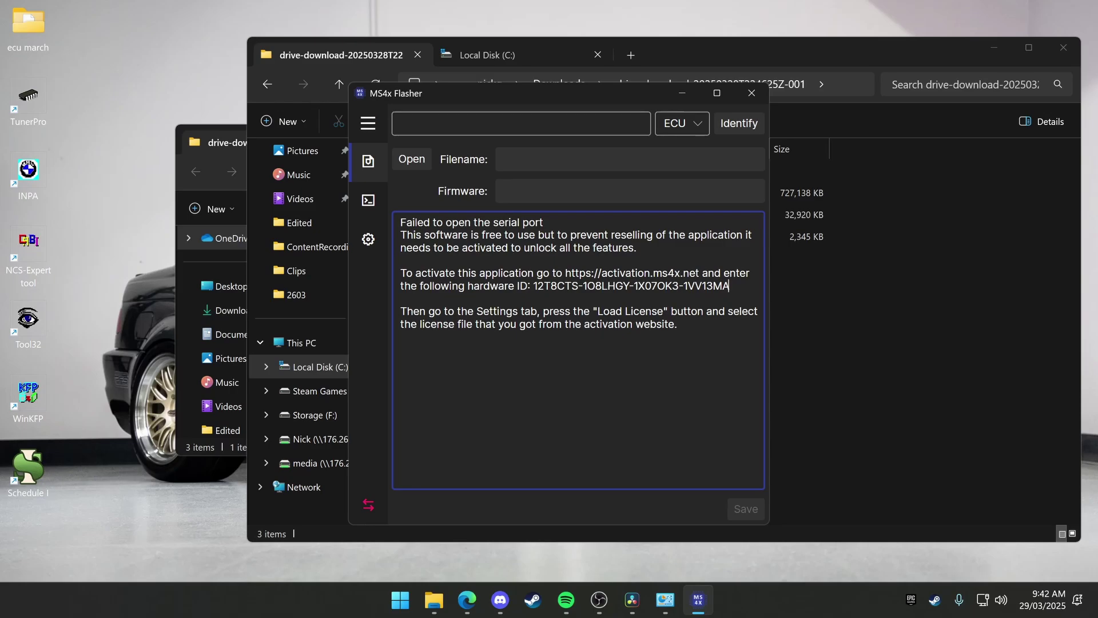
pyautogui.moveTo(504, 297); pyautogui.dragTo(700, 296)
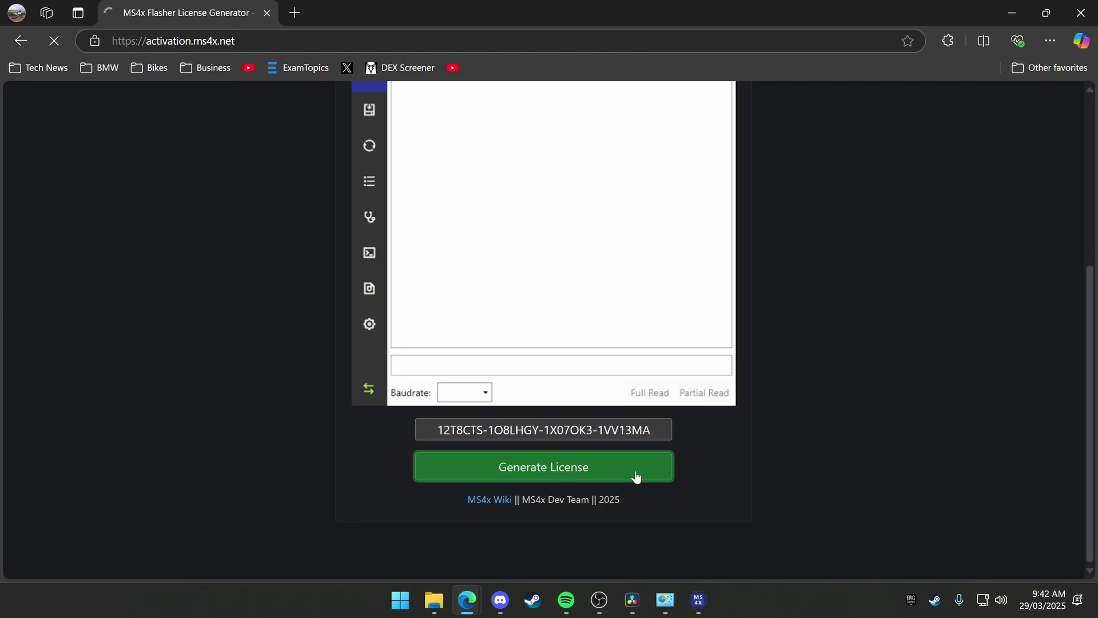
pyautogui.click(636, 476)
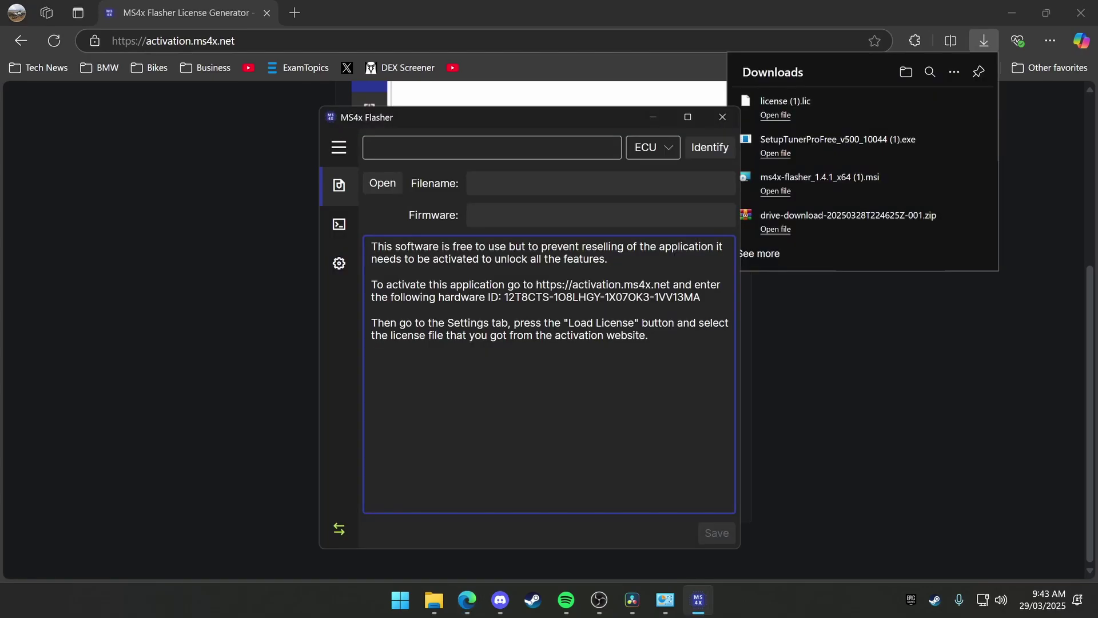
pyautogui.click(339, 529)
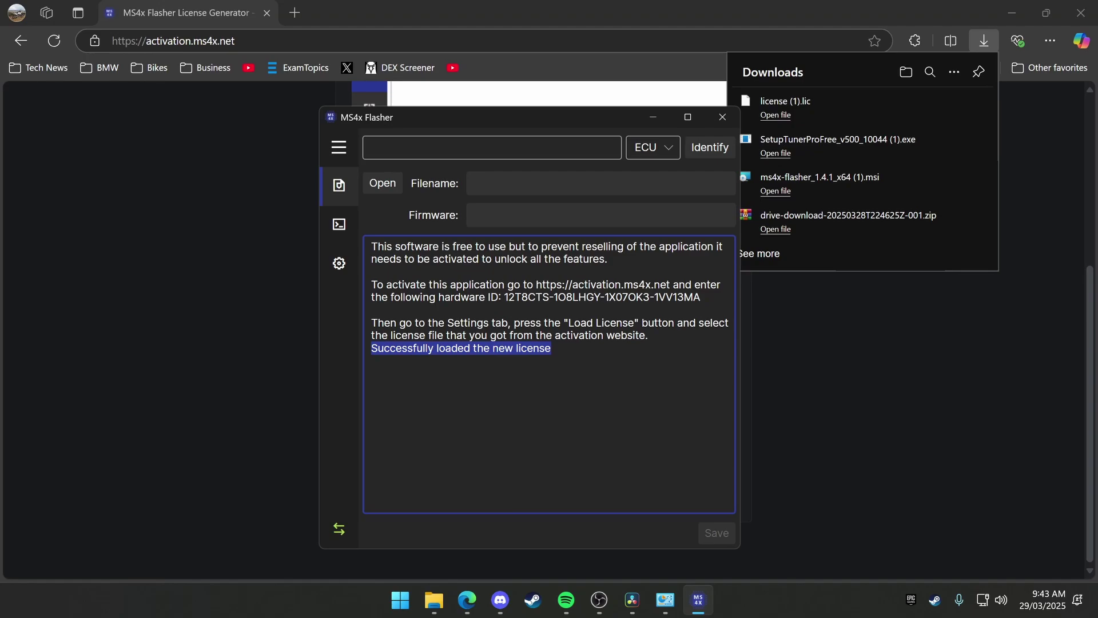
# Step: Close MS4x Flasher and the browser window with the license generator page
pyautogui.click(395, 198)
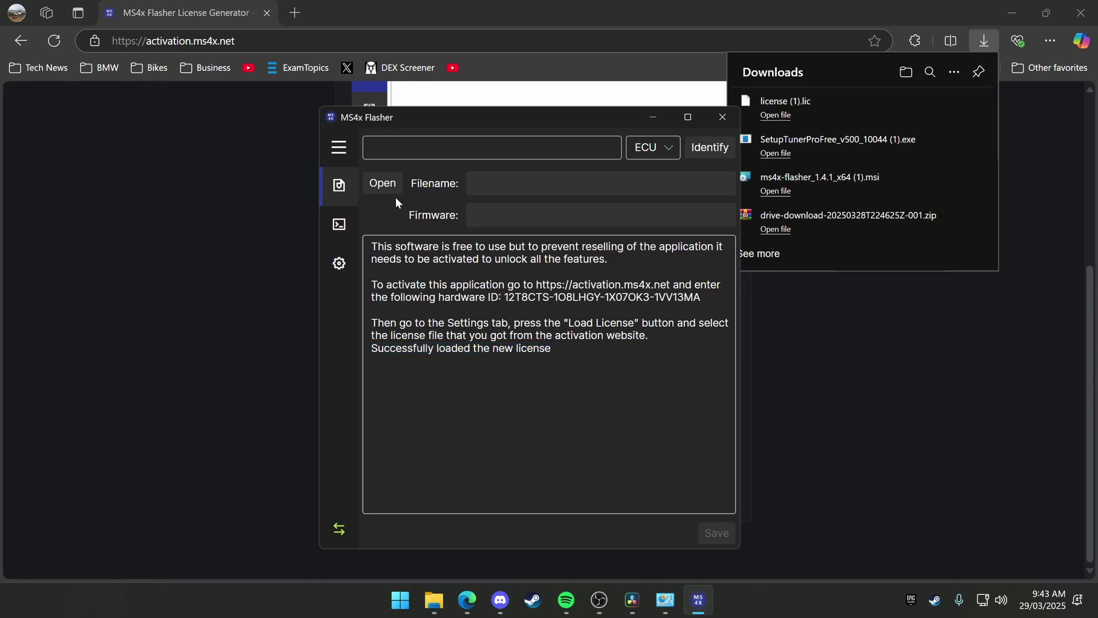
pyautogui.click(722, 117)
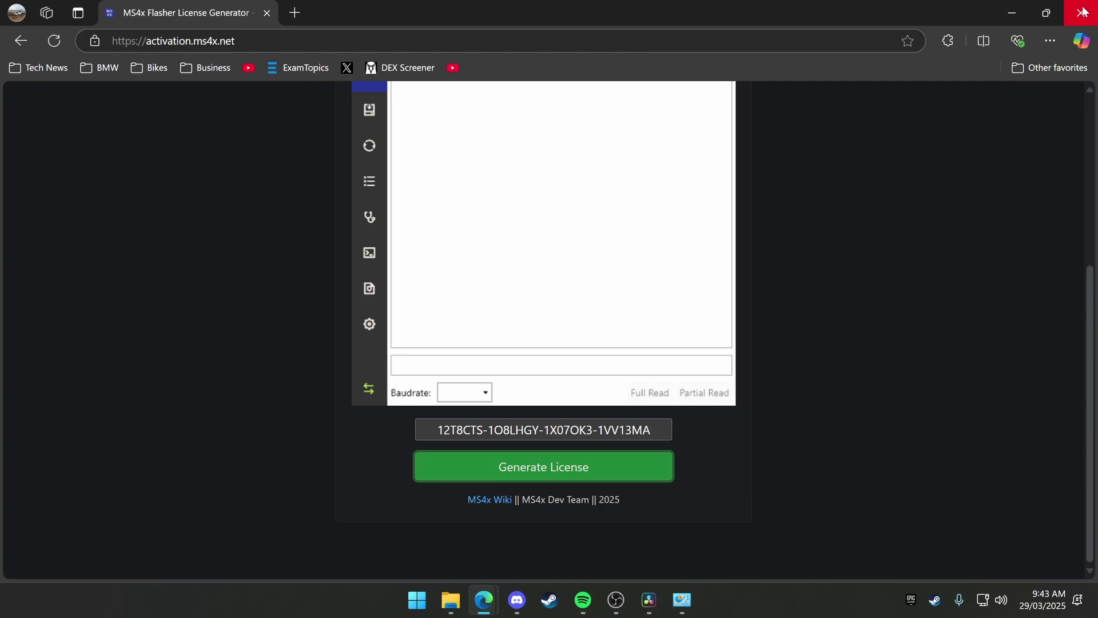
pyautogui.click(1083, 11)
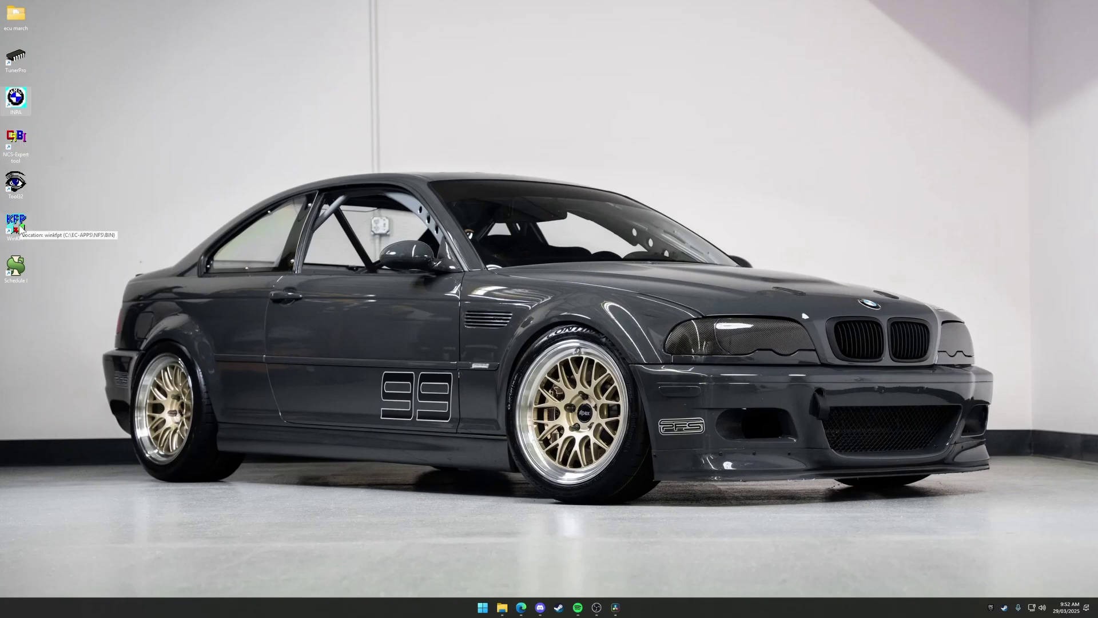
# Step: Launch WinKFP and INPA from the desktop to check that they start, and close each one
pyautogui.click(57, 211)
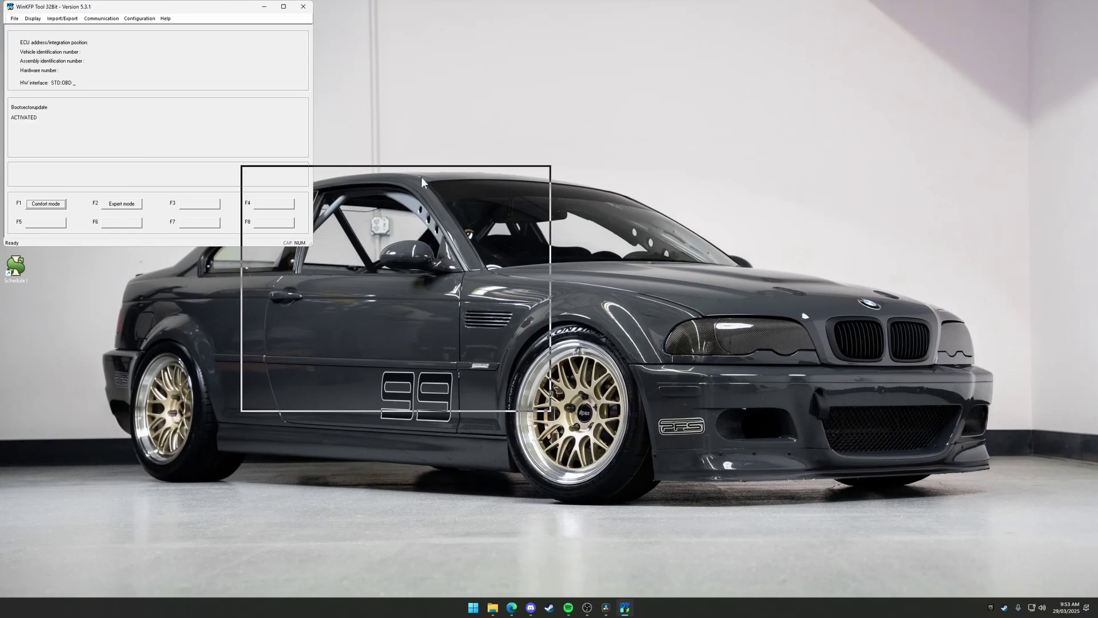
pyautogui.moveTo(421, 177); pyautogui.dragTo(423, 183)
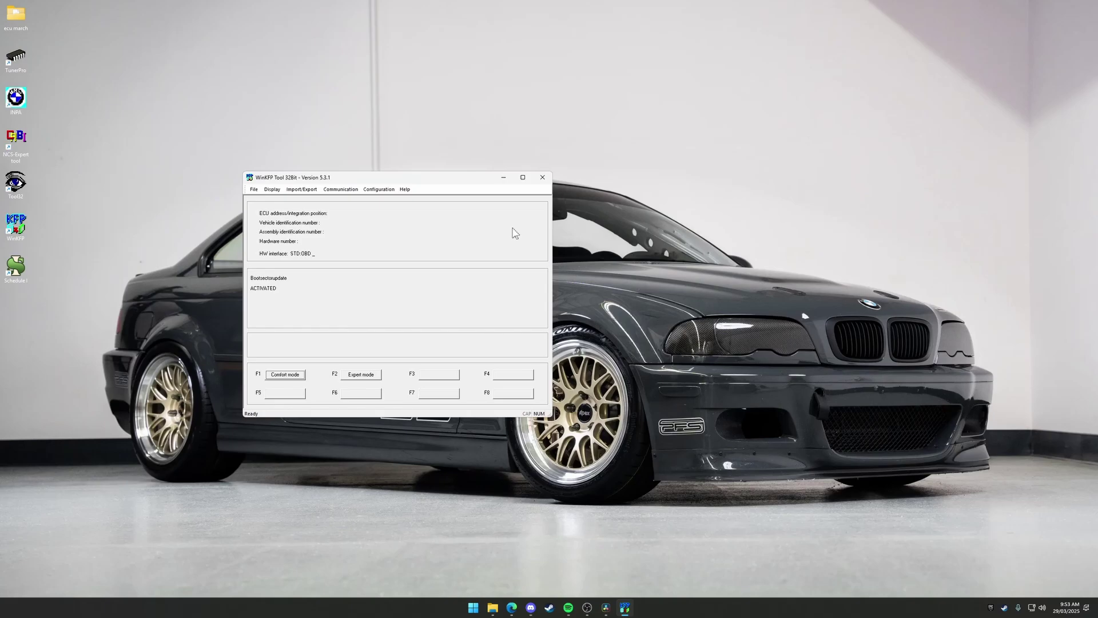
pyautogui.click(541, 178)
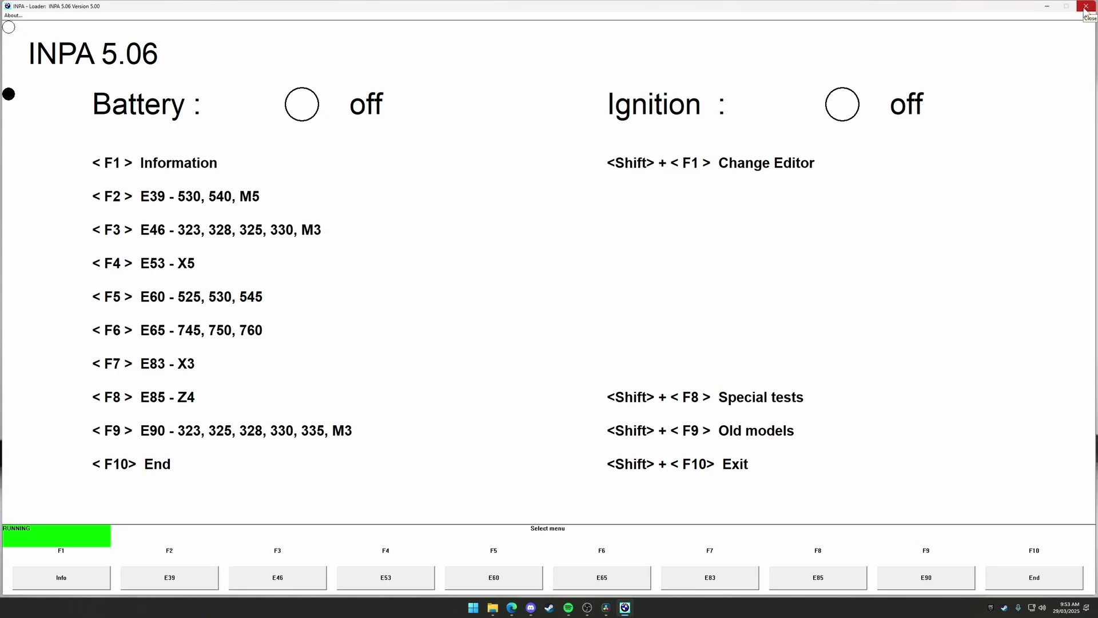
pyautogui.click(1084, 8)
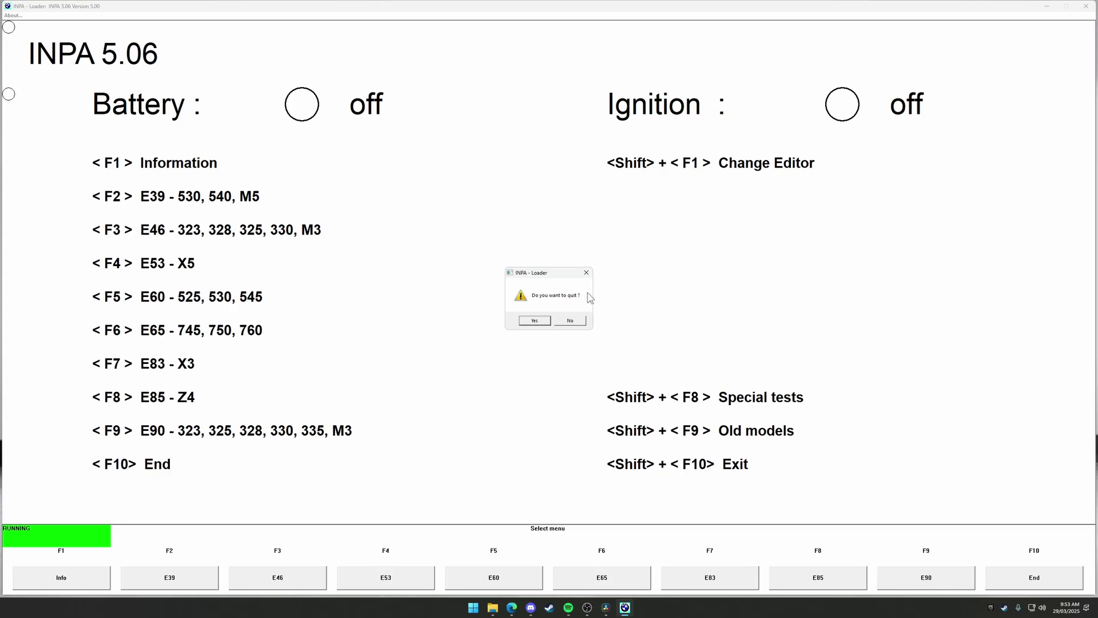